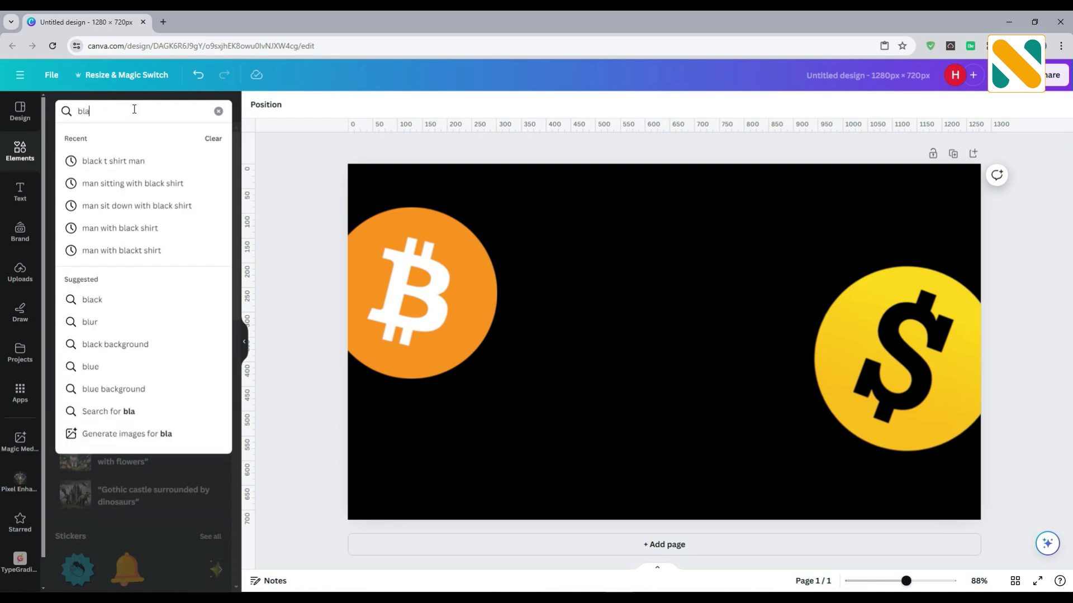
Step: Search the photos for "black t shirt man", insert the man with hands in his pockets, and remove the photo's background
text(irt man)
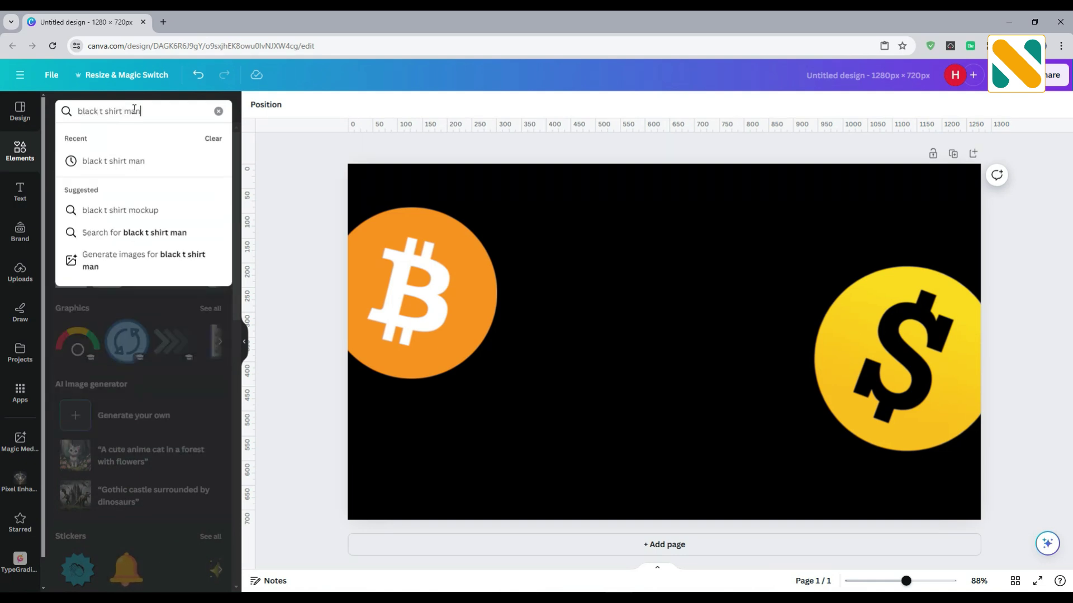
key(Return)
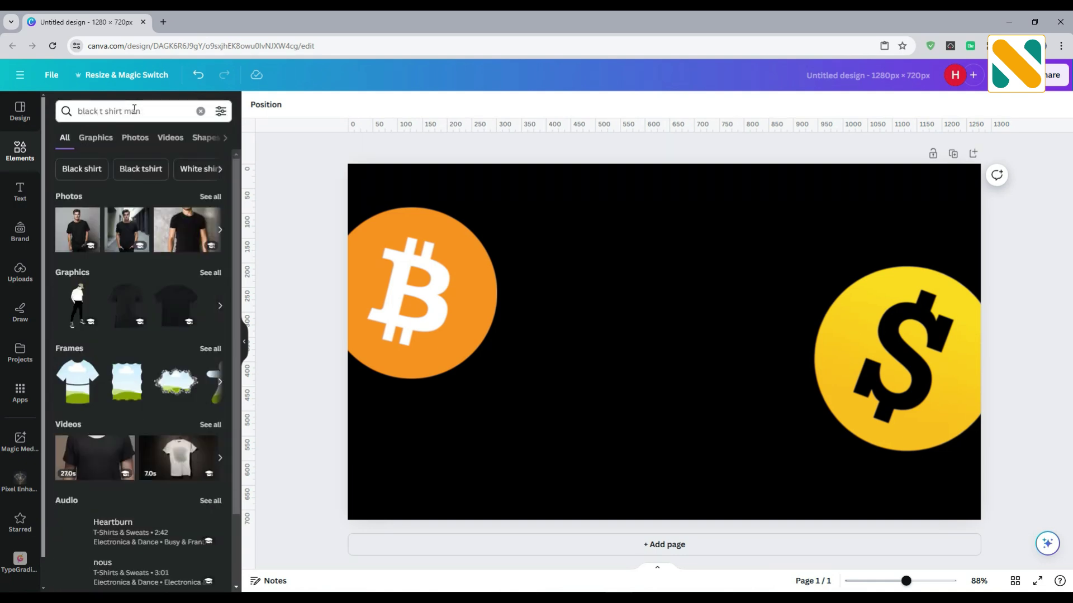
click(135, 137)
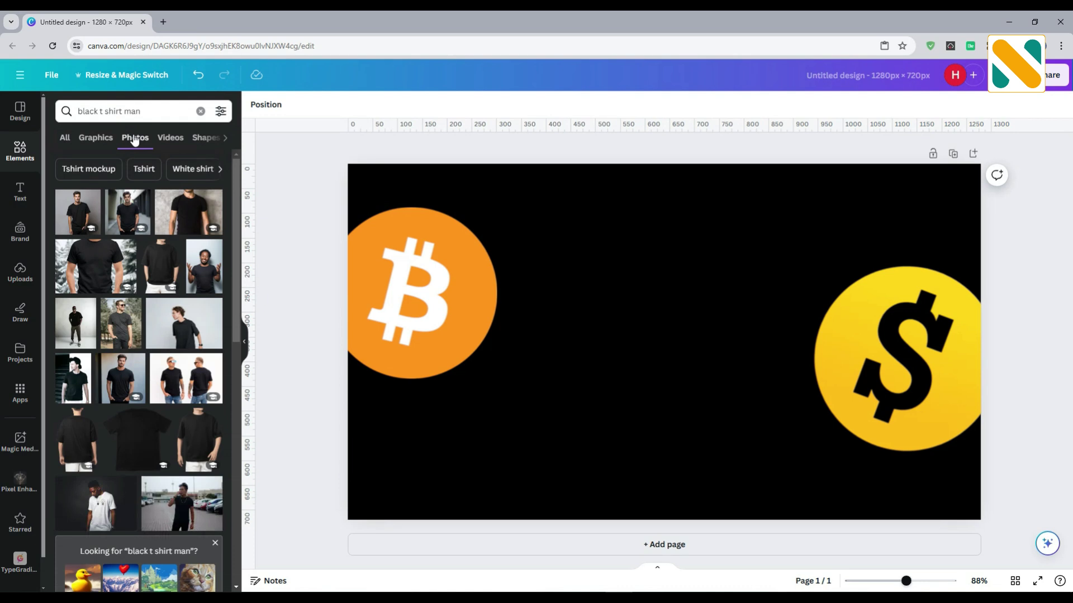
click(118, 378)
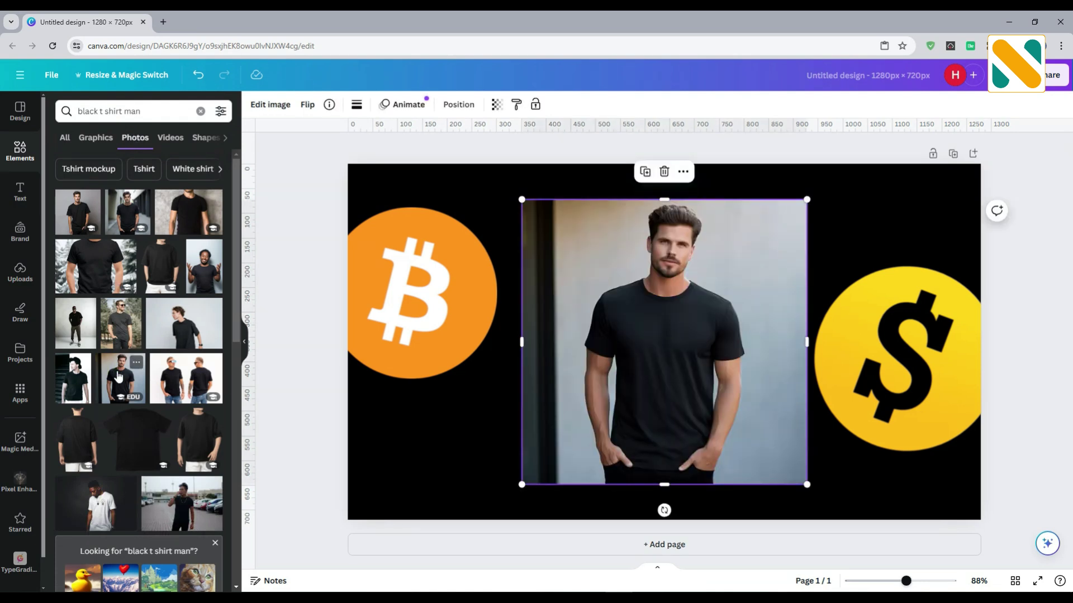
click(270, 106)
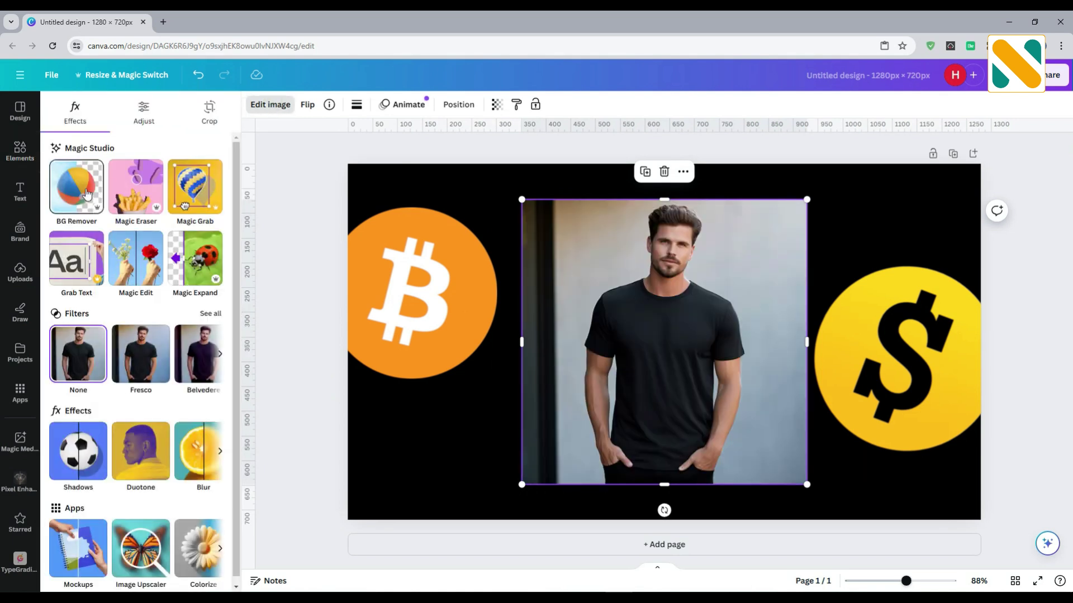
click(87, 193)
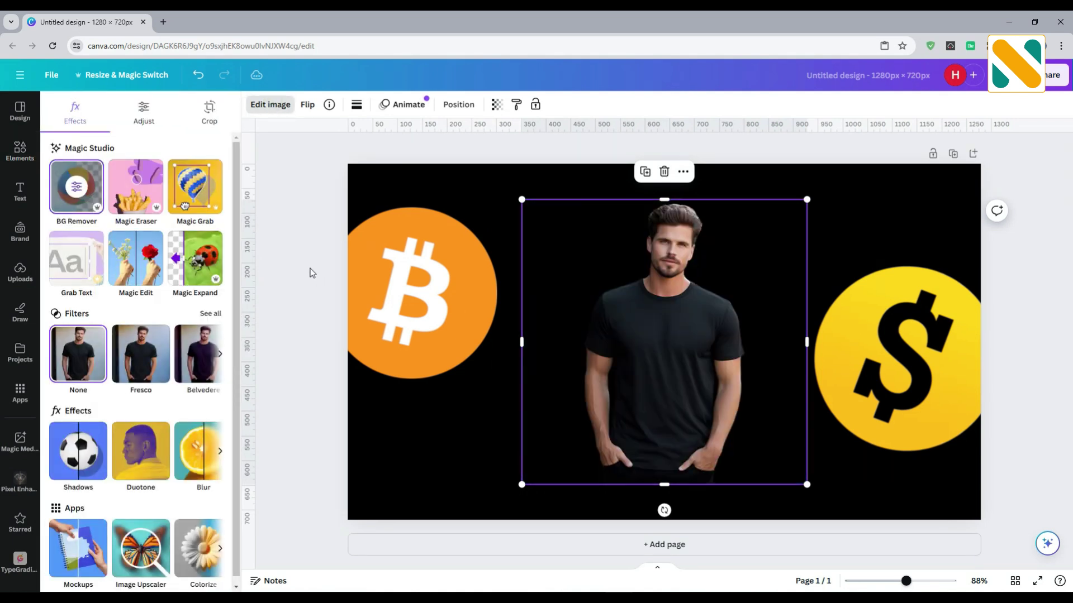
Step: Adjust the man's photo by setting Brightness to 10 and Vibrance to 50
click(144, 112)
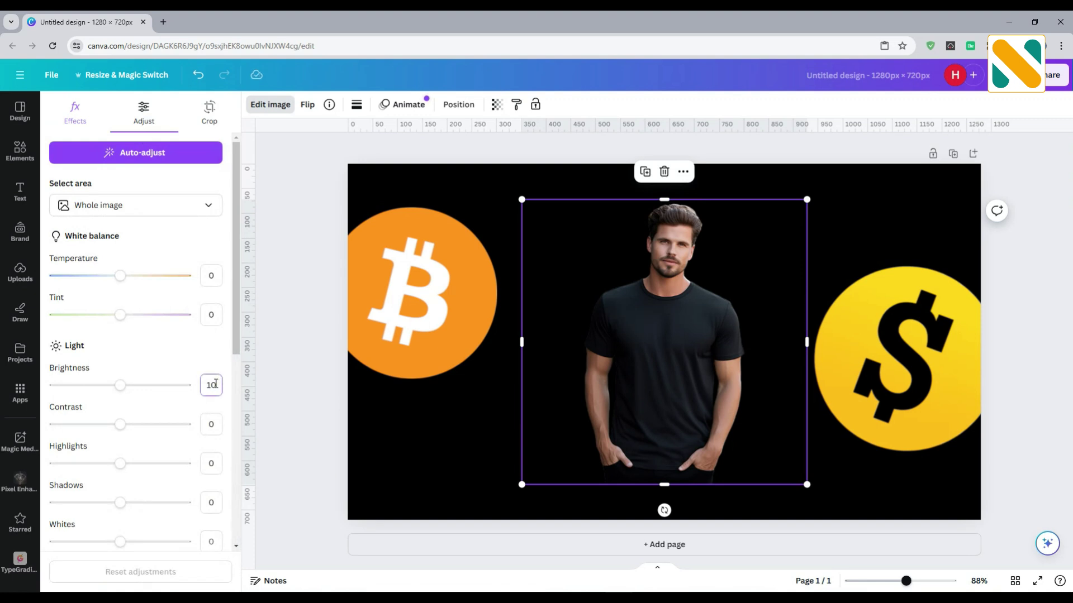
key(Tab)
scroll(174, 430, down, 3)
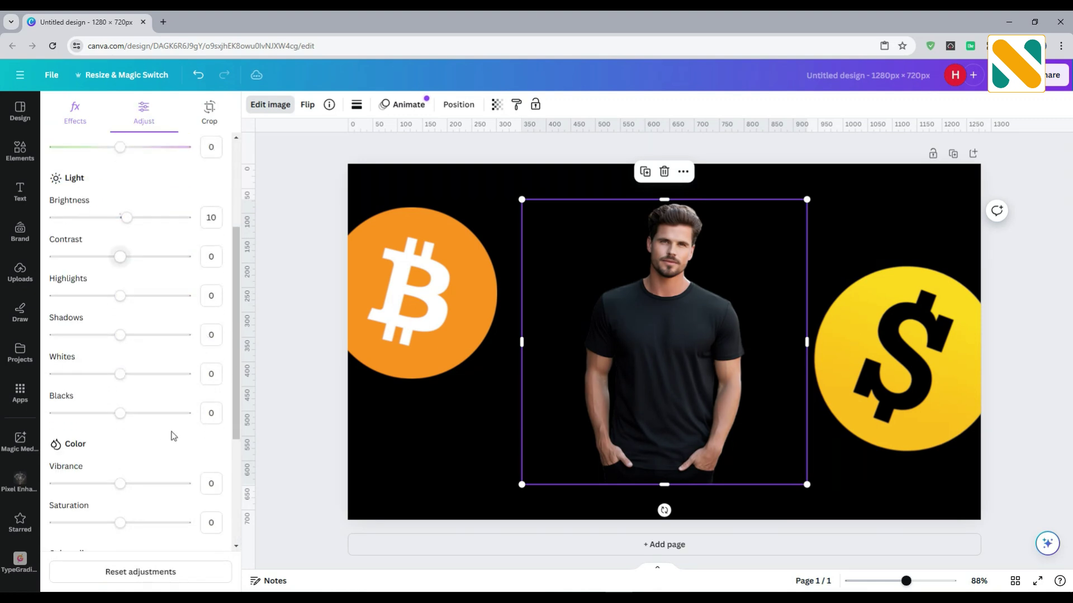
scroll(174, 436, down, 1)
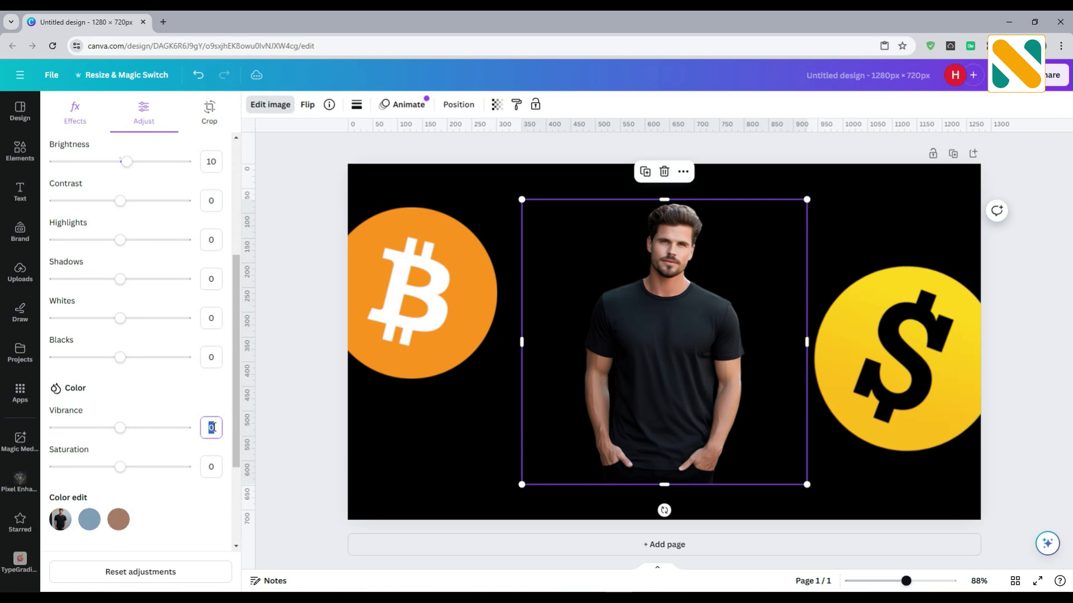
click(213, 428)
text(50)
key(Return)
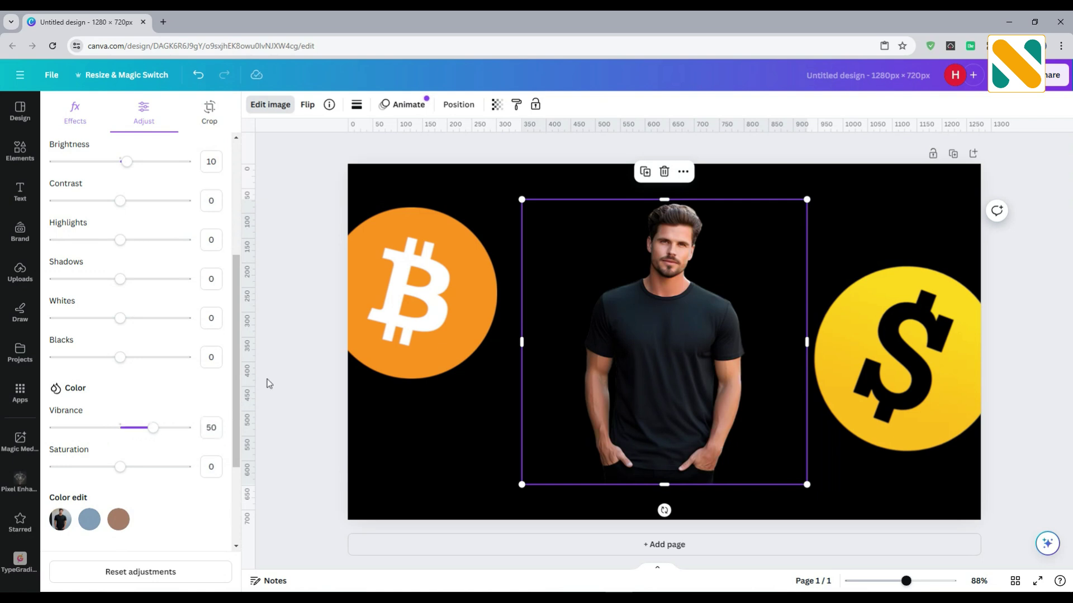
click(282, 335)
Step: Enlarge the man's photo, crop its empty sides and lower part, and place it between the two coins
click(622, 350)
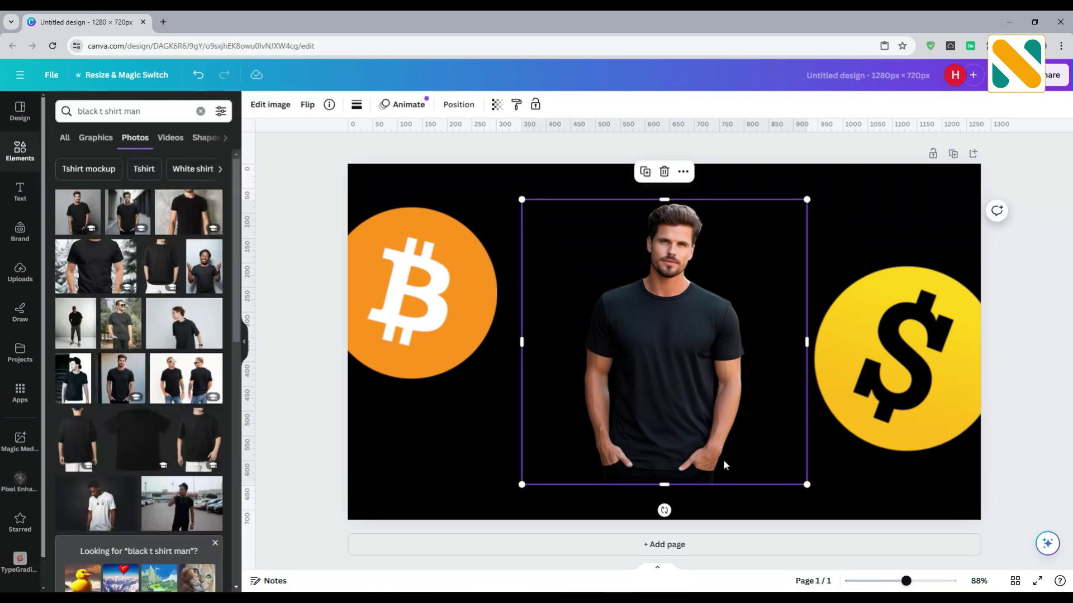
drag(862, 540, 958, 581)
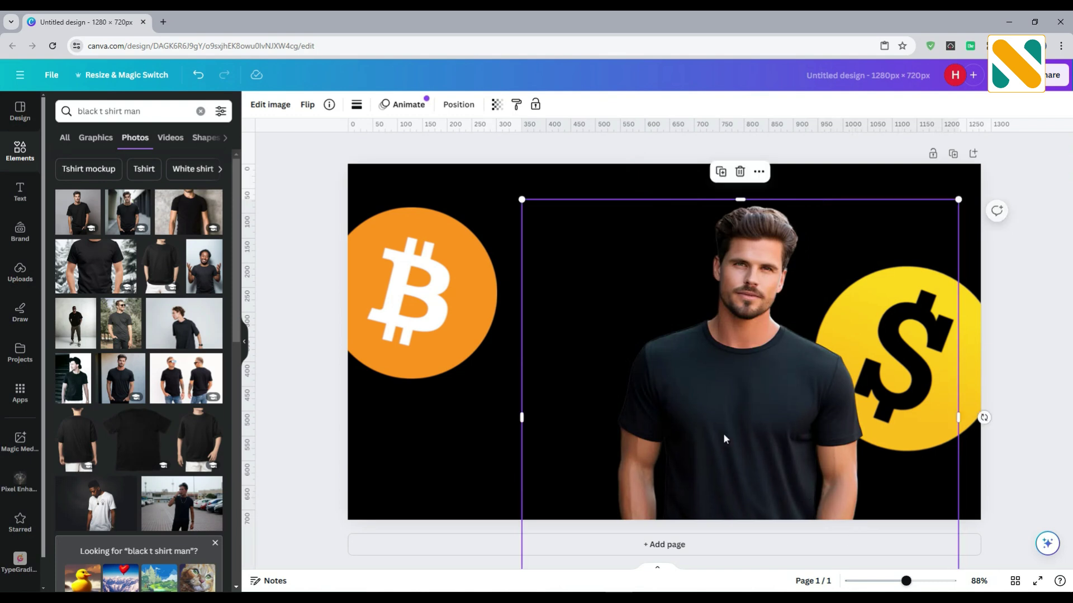
drag(520, 414, 557, 391)
drag(873, 409, 790, 407)
scroll(723, 428, down, 1)
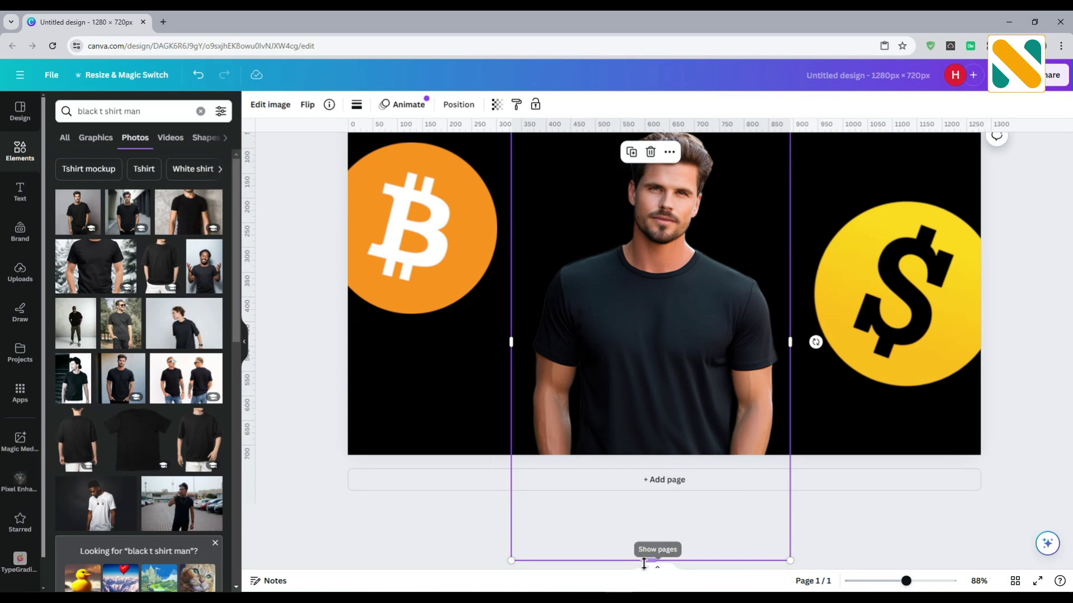
drag(650, 560, 651, 464)
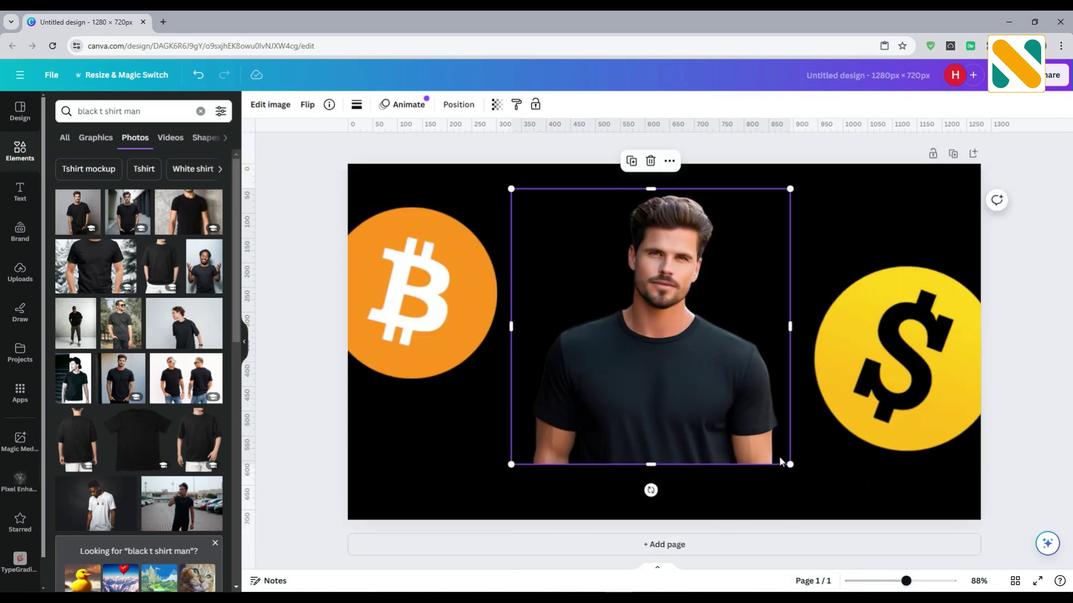
Step: Enlarge the cropped man and position him so his head and shoulders fill the space between the coins
drag(793, 466, 981, 590)
drag(762, 345, 616, 305)
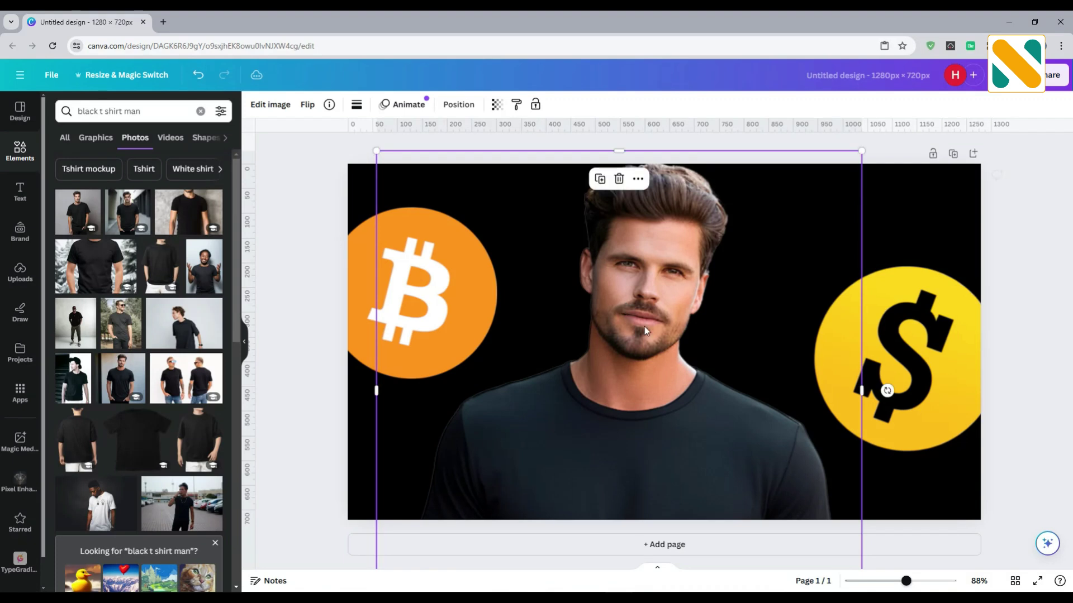
drag(773, 430, 747, 363)
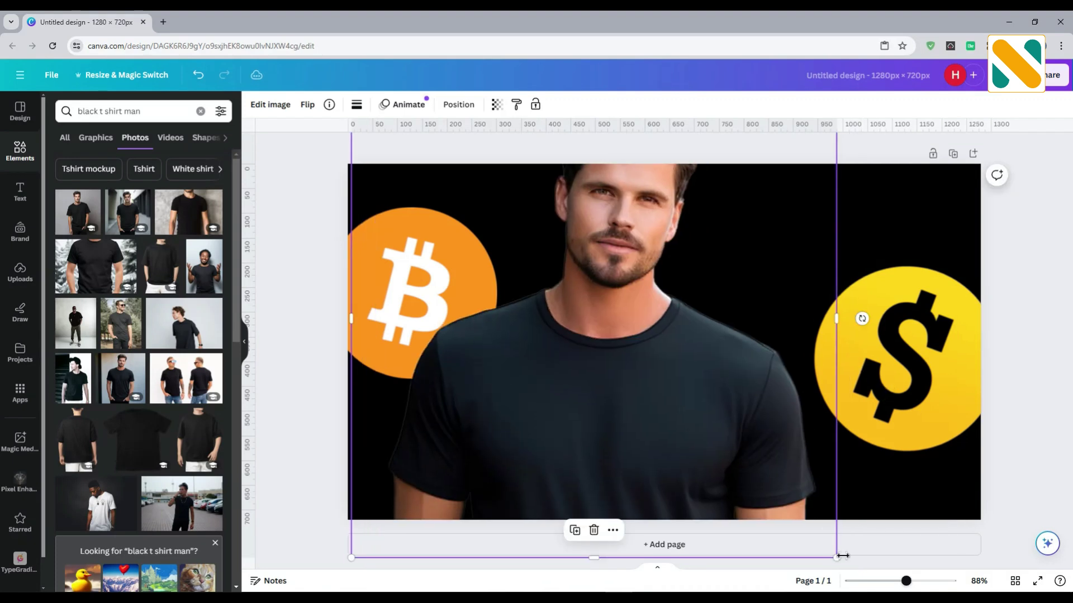
drag(837, 556, 877, 596)
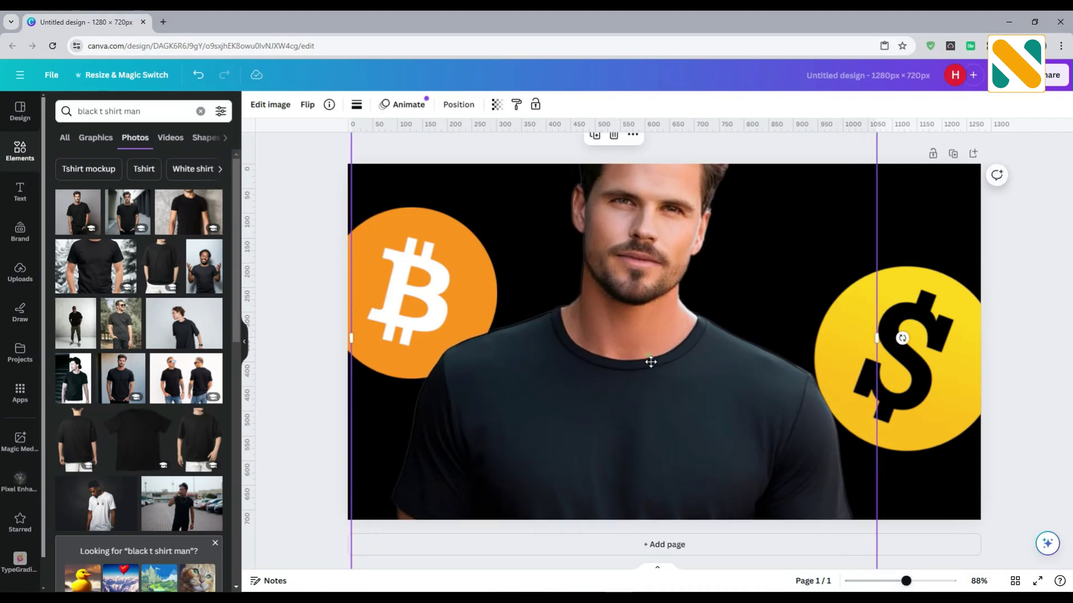
drag(651, 361, 655, 422)
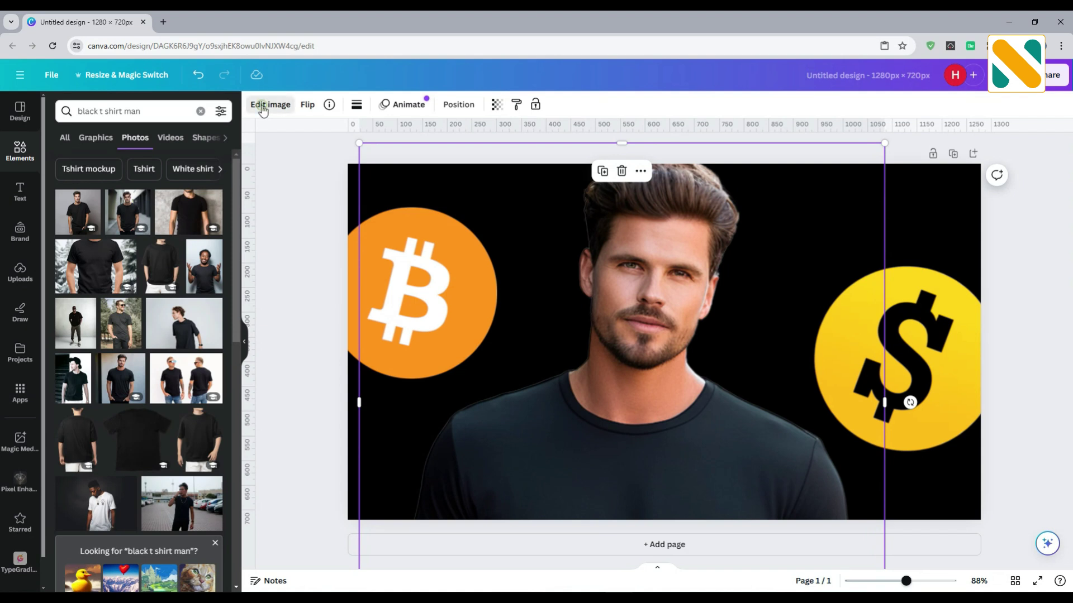
Step: Apply a Glow shadow to the man with its size set to 30
click(263, 108)
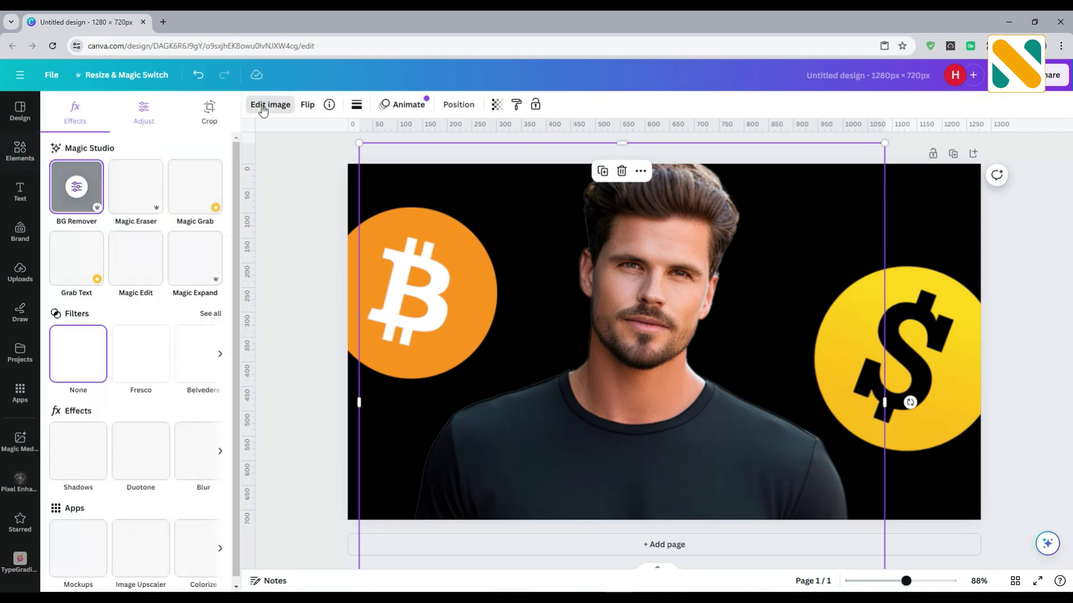
click(84, 455)
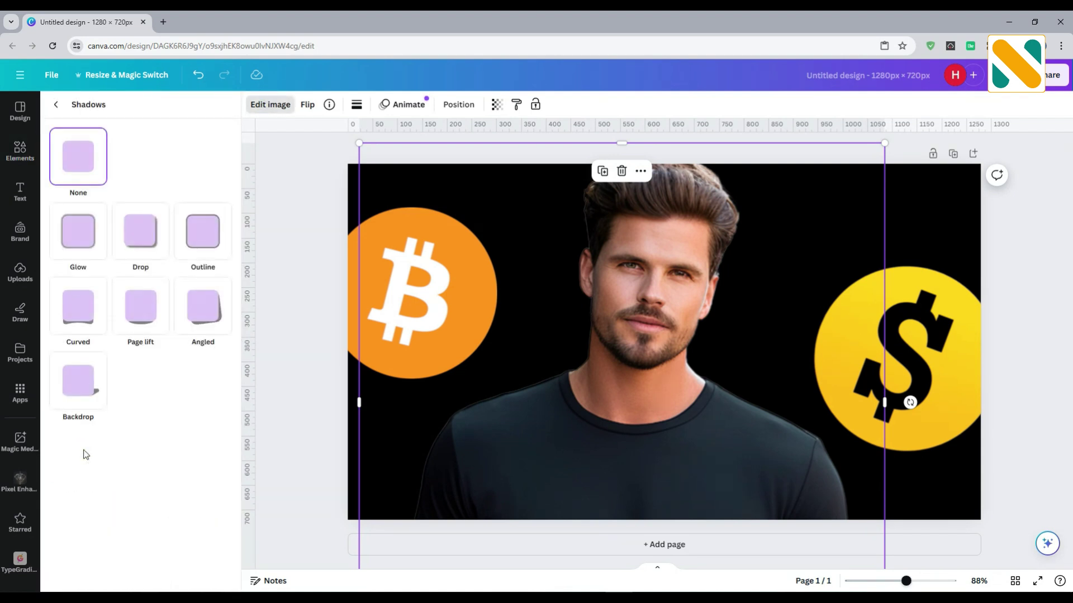
click(73, 239)
double_click(223, 454)
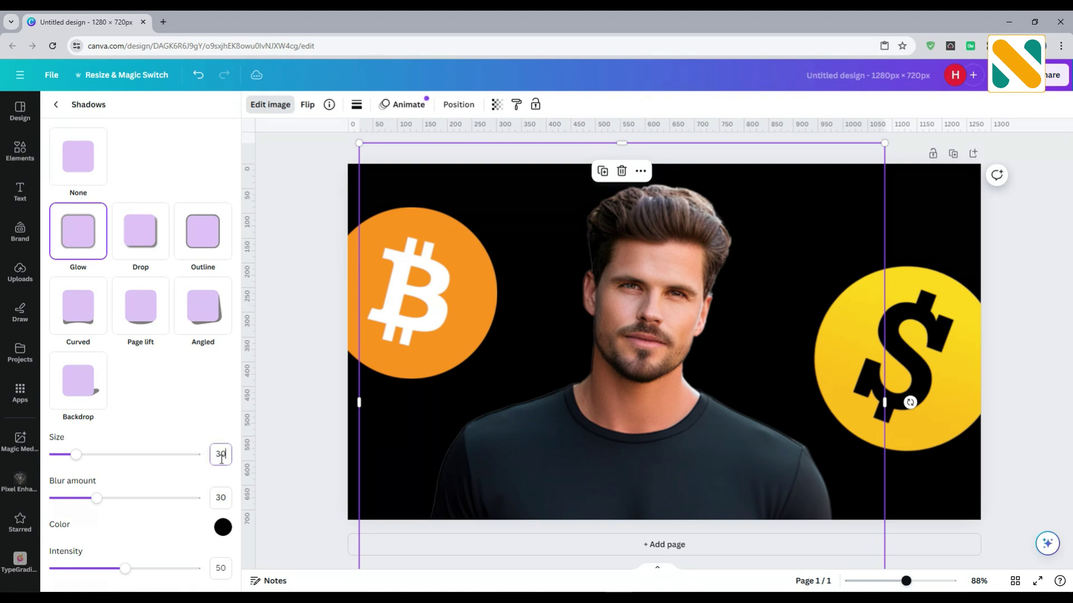
text(30)
key(Return)
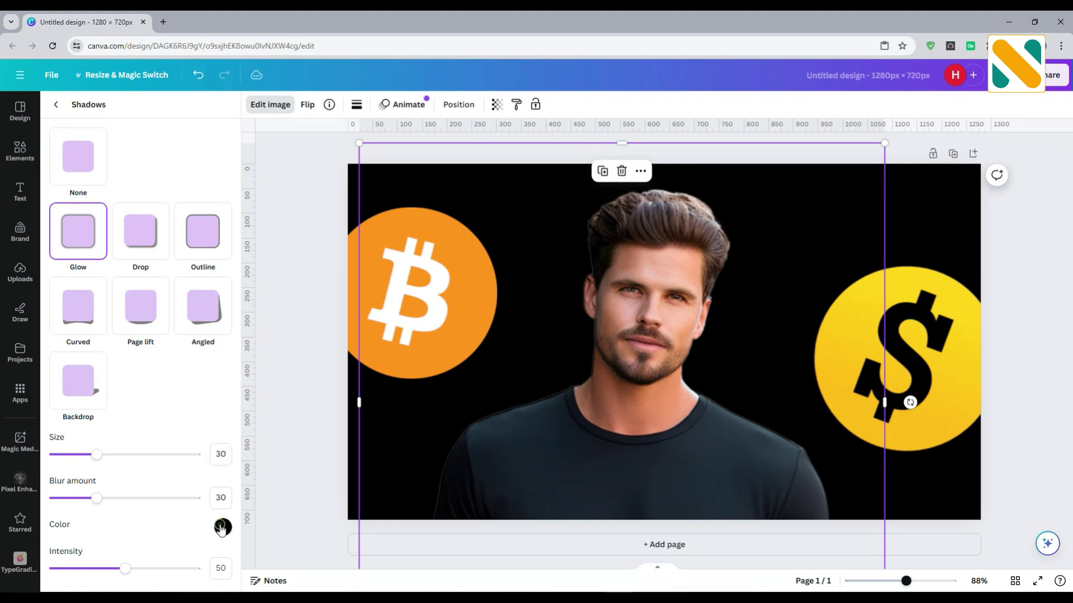
Step: Set the glow color to yellow #F4D505 and its intensity to 100
click(222, 527)
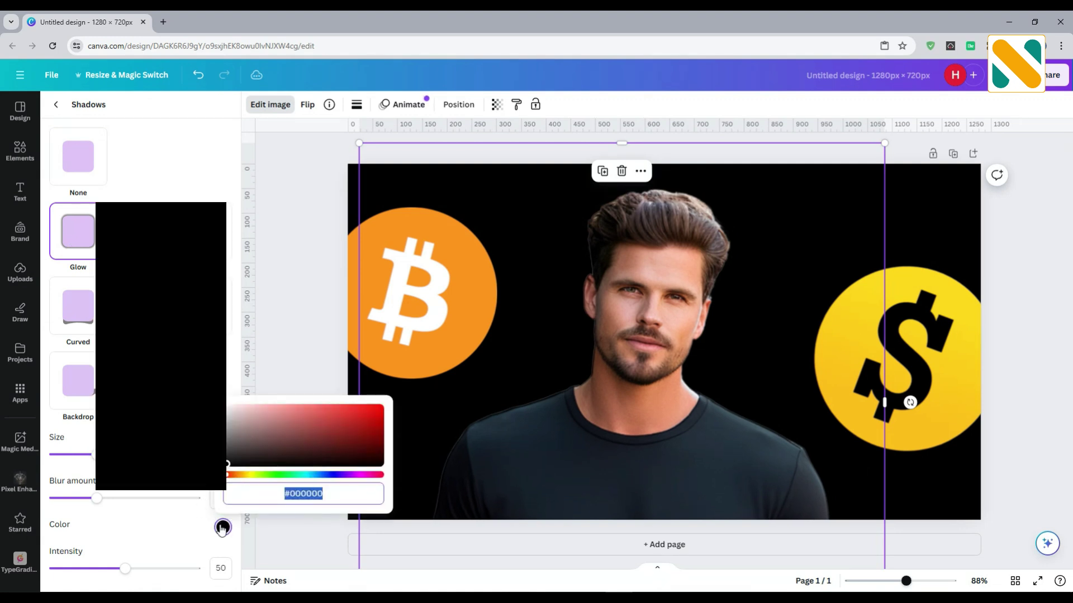
click(249, 476)
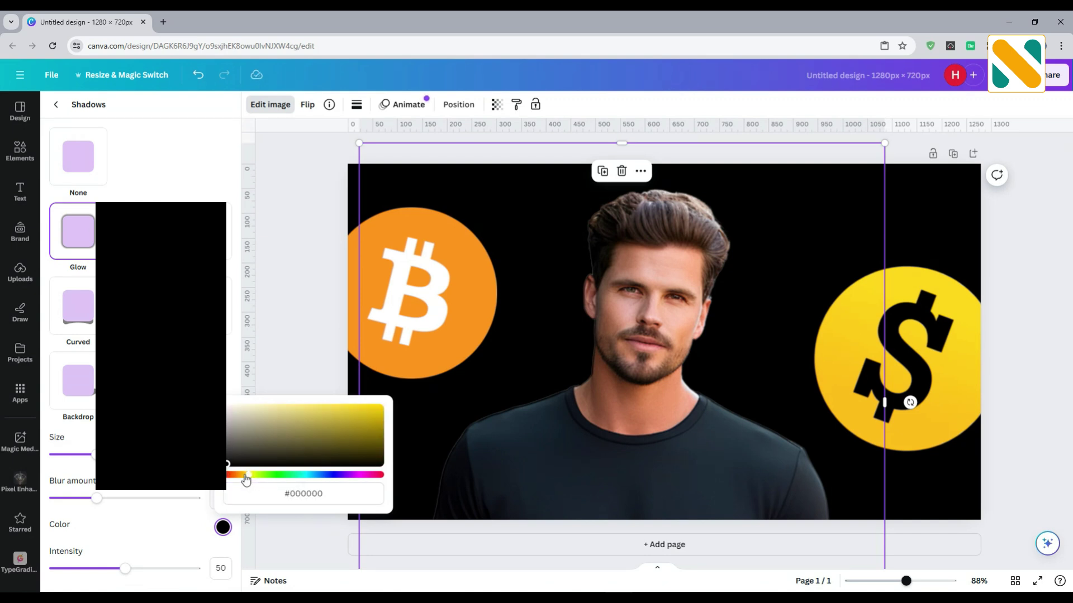
click(380, 409)
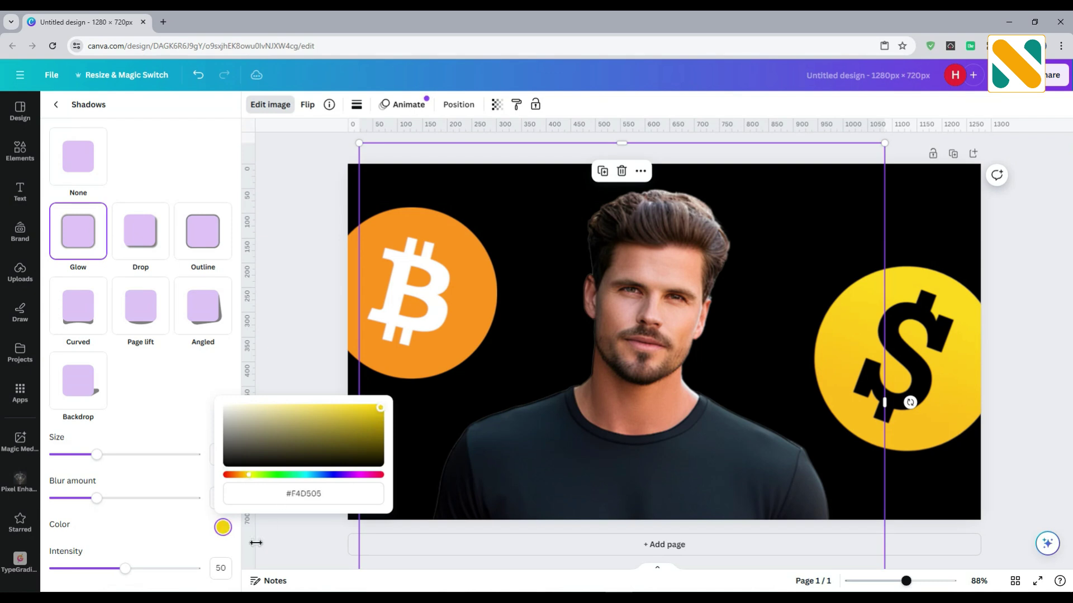
click(223, 569)
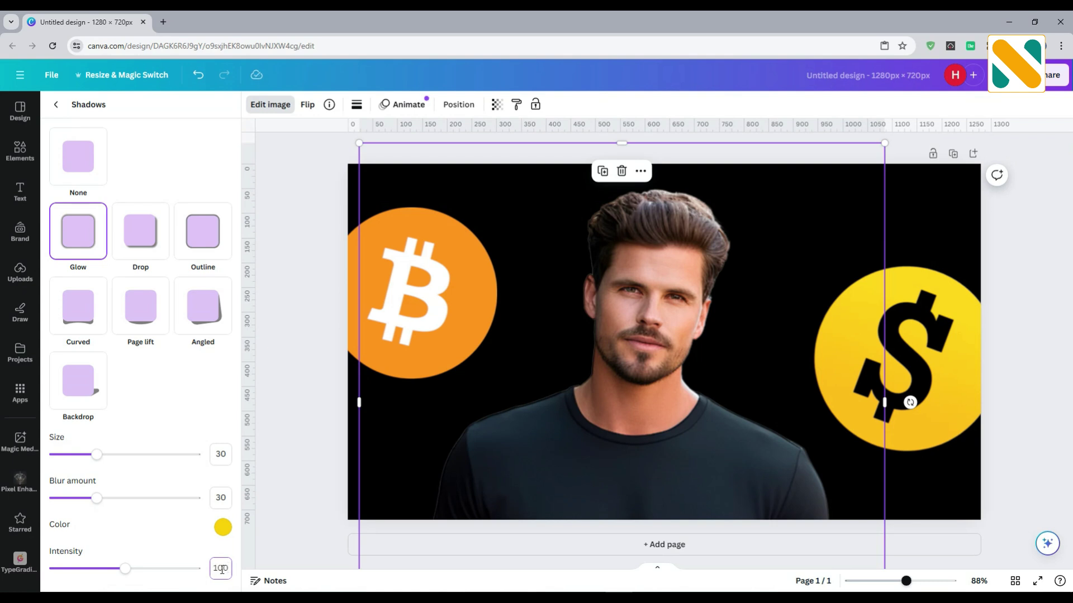
text(100)
key(Return)
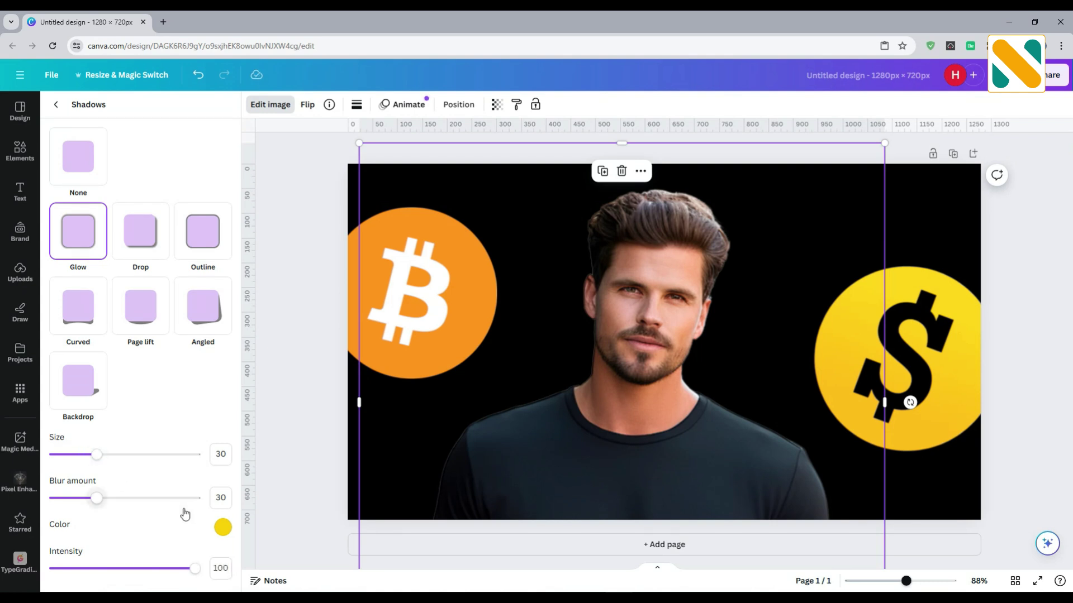
Step: Change the man's glow color to bright green #05F407
click(222, 528)
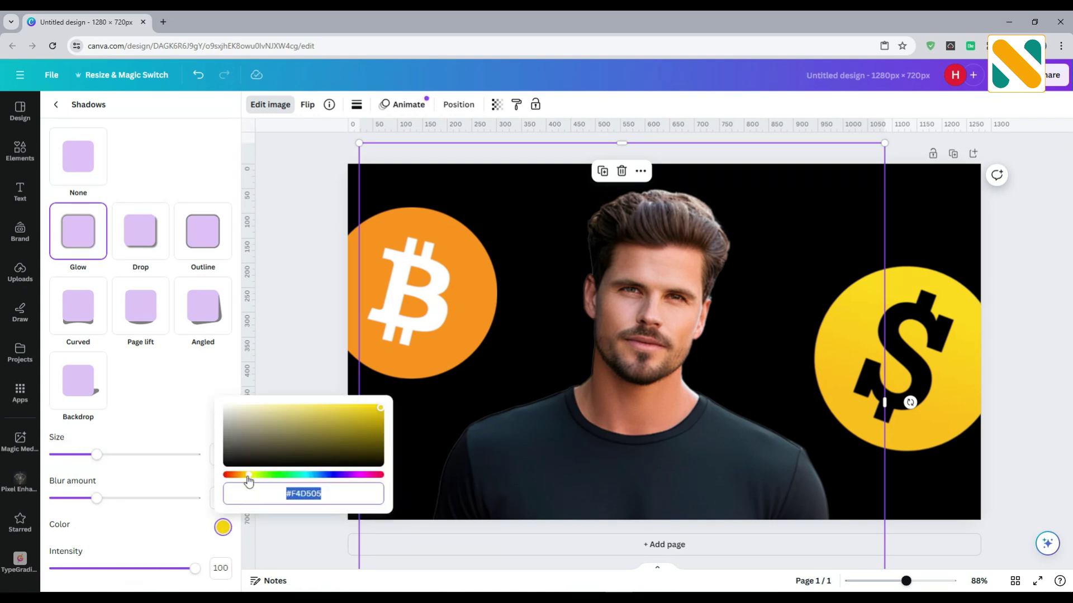
click(191, 530)
click(222, 527)
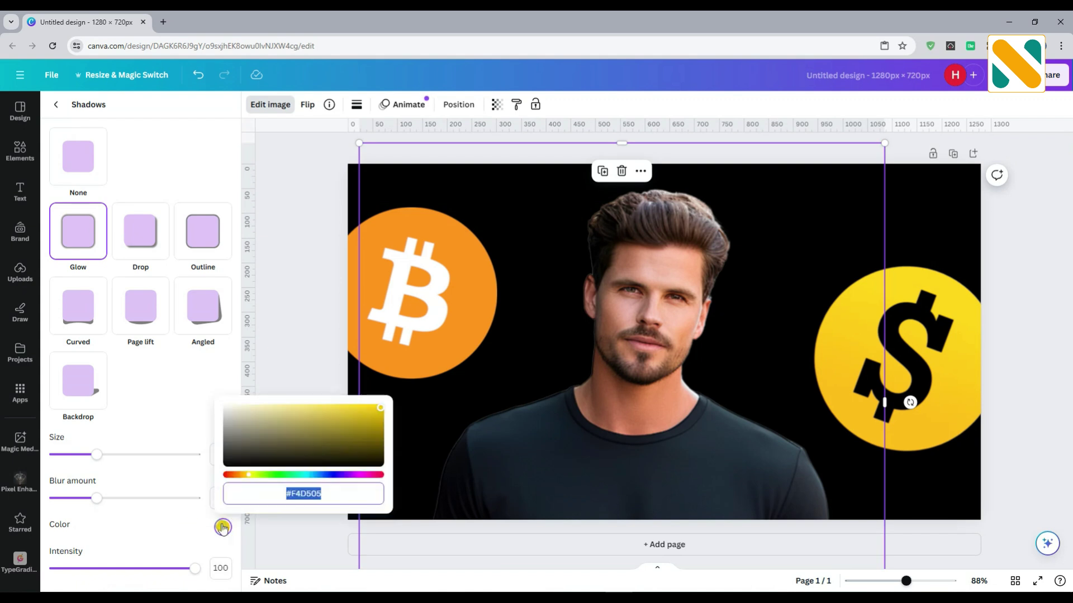
click(279, 475)
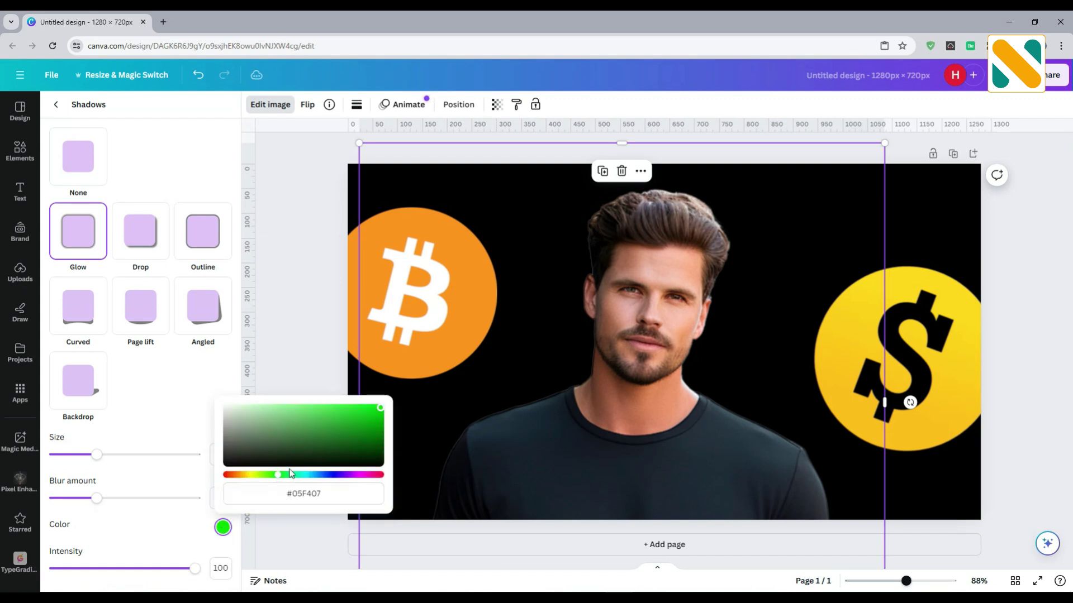
click(290, 344)
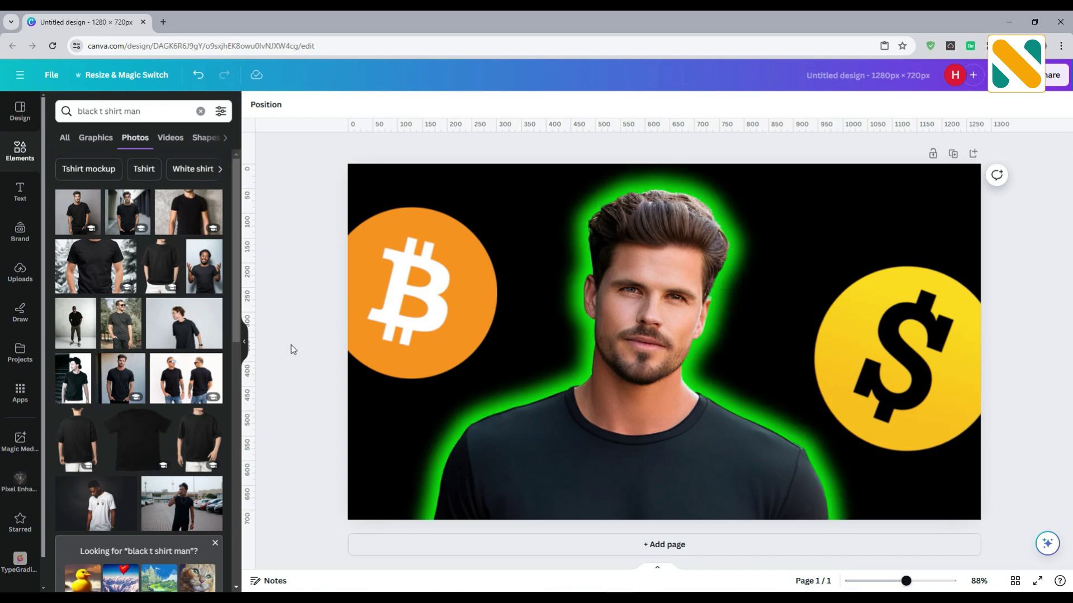
Step: Add a subheading text box to the design and set its color to bright green #14FF00
click(20, 191)
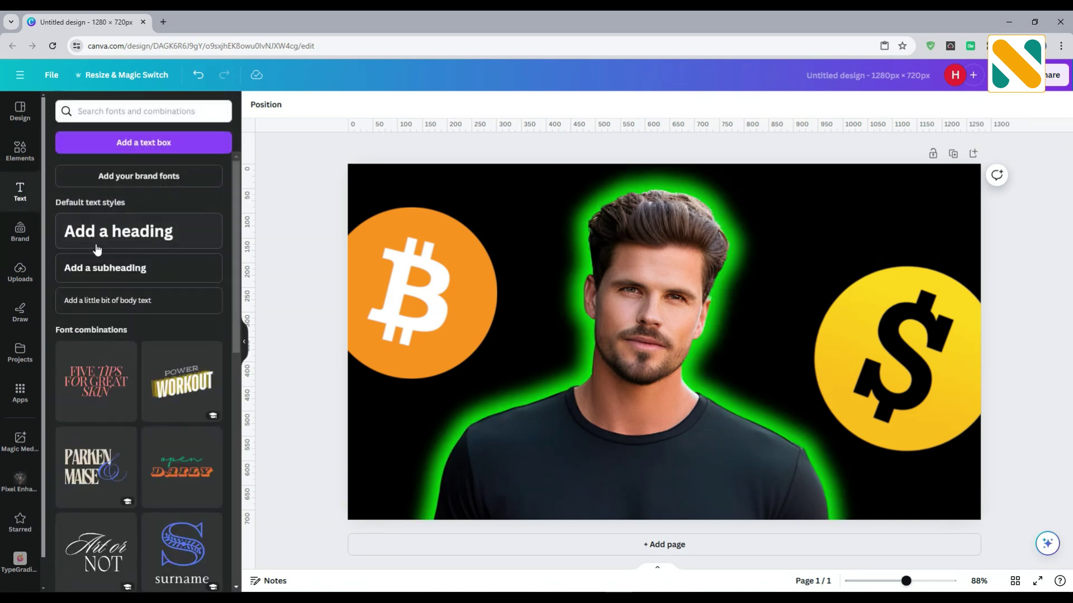
click(115, 268)
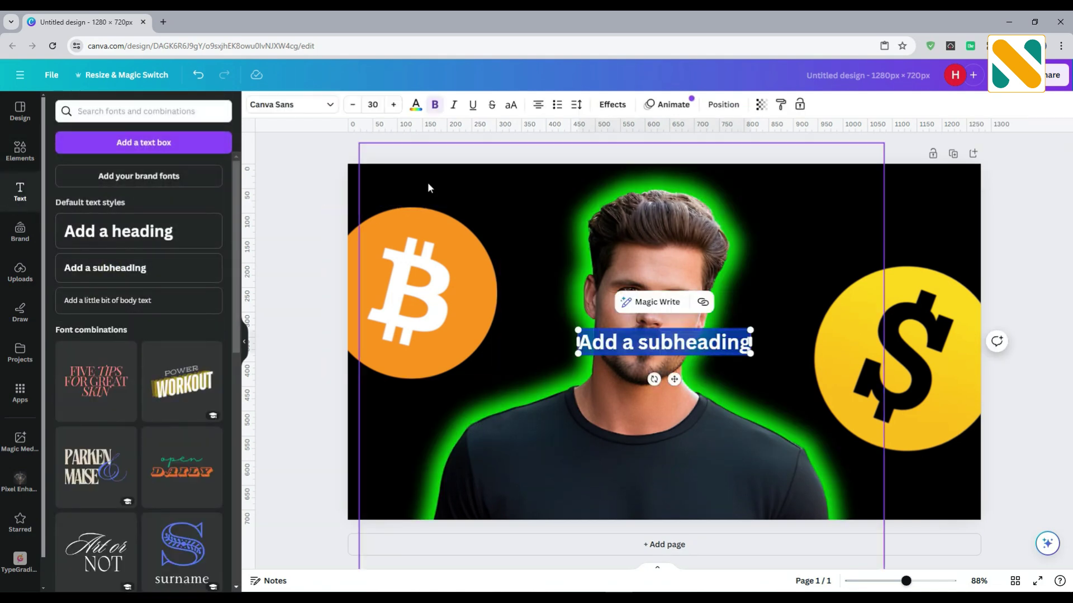
click(416, 107)
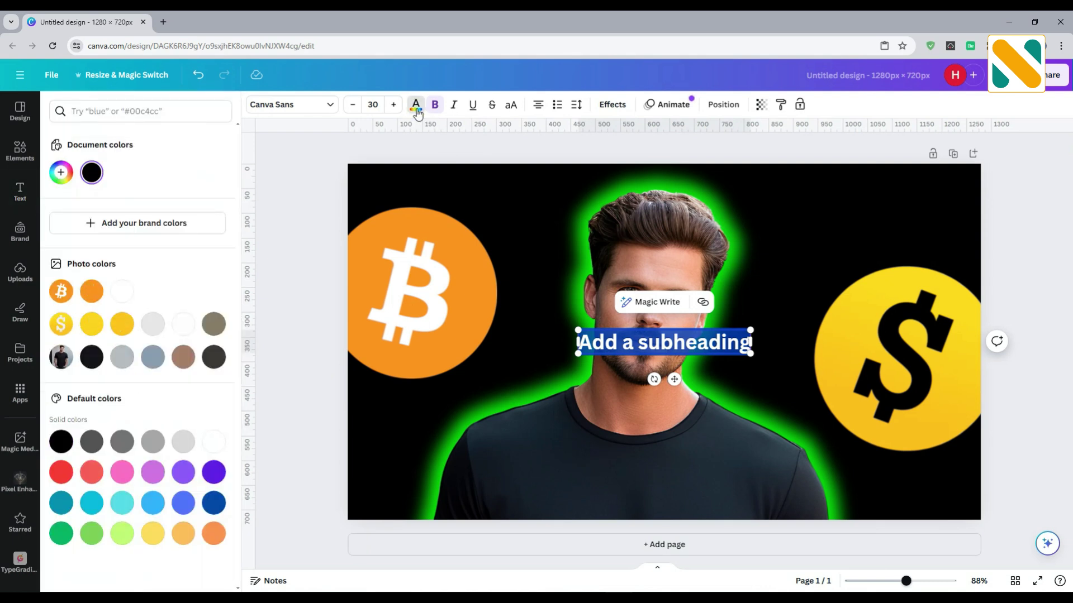
click(66, 541)
click(61, 172)
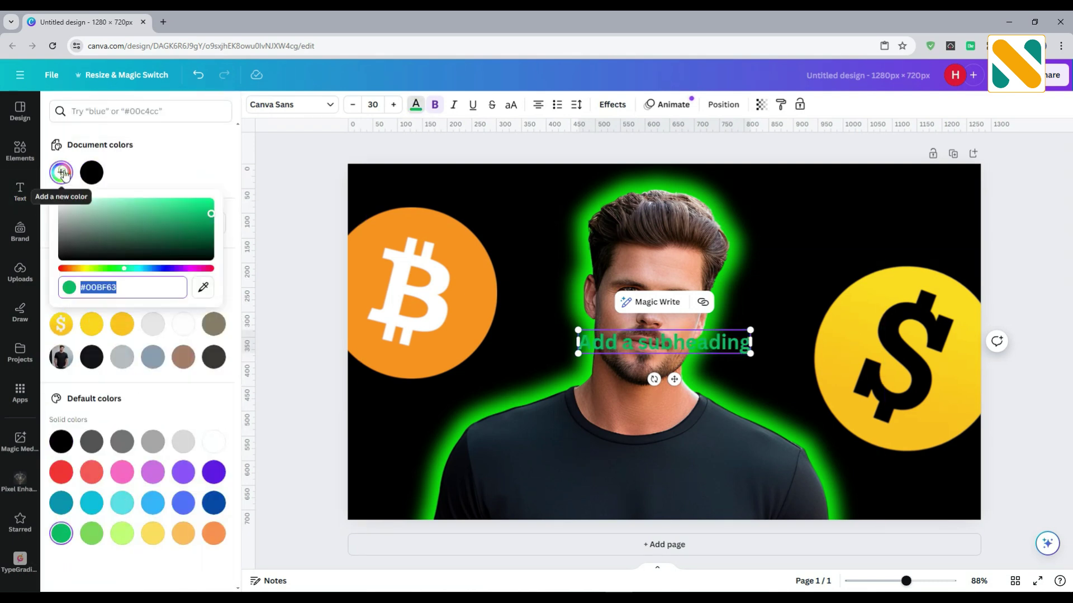
click(110, 269)
drag(211, 220, 217, 192)
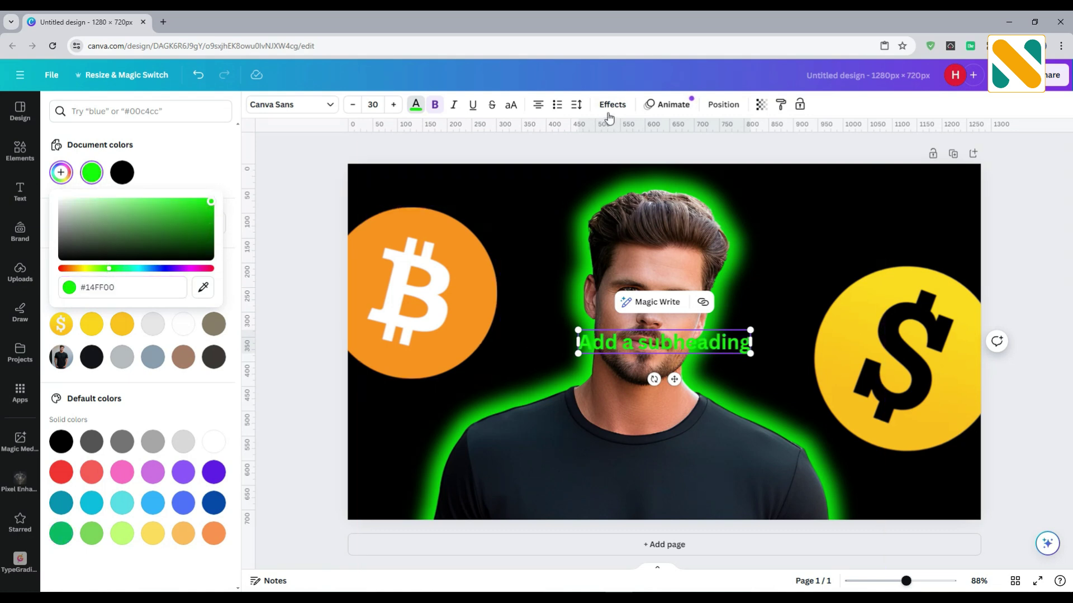
Step: Switch the green subheading to uppercase and replace its text with CRYPTO TAXES
click(511, 104)
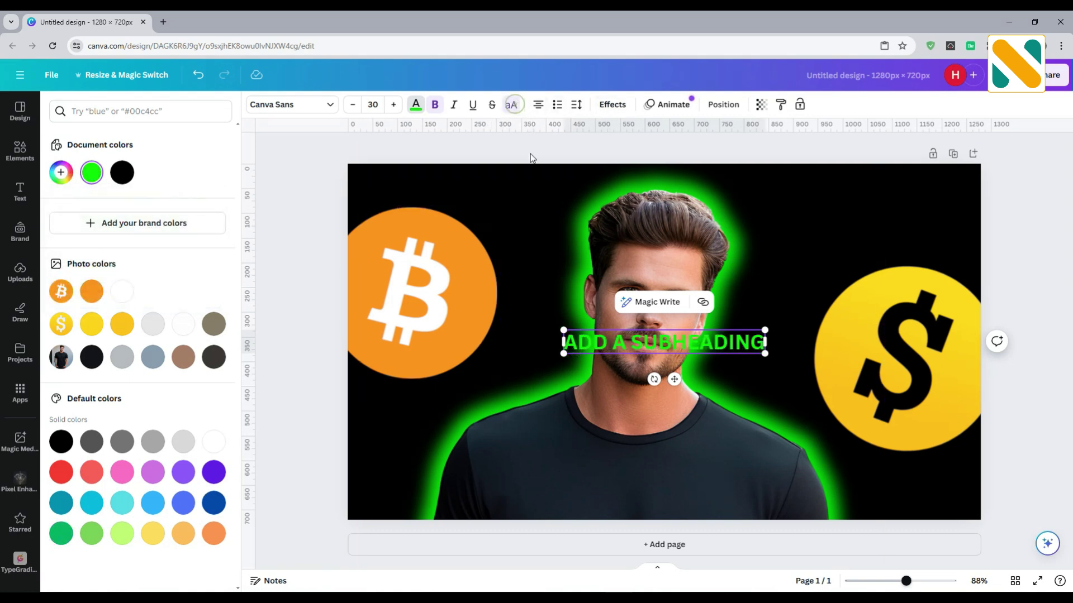
triple_click(641, 349)
text(C)
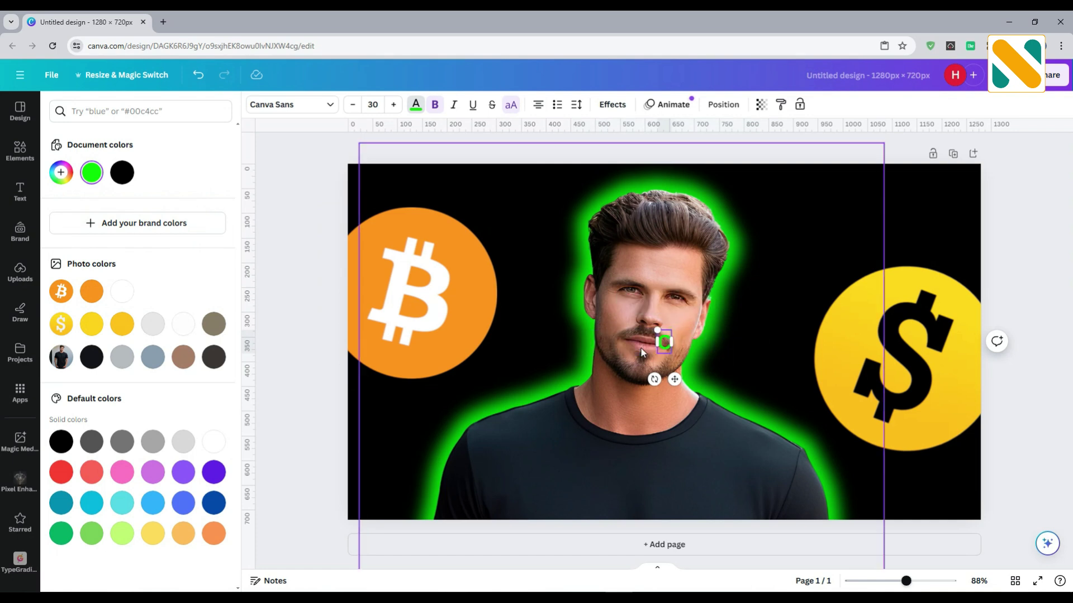
text(RYPTO)
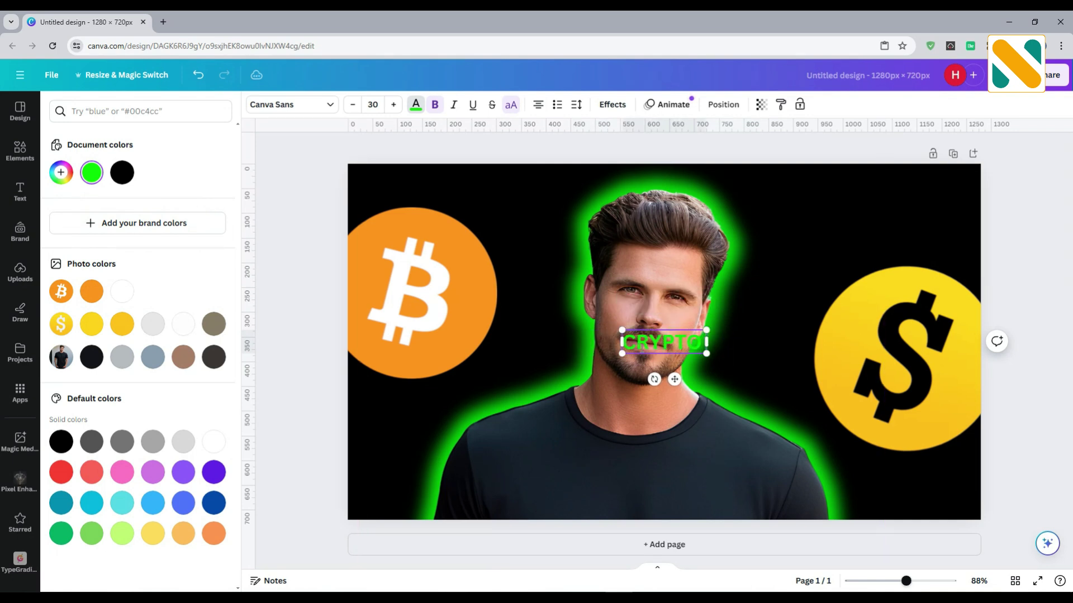
text( TAXES)
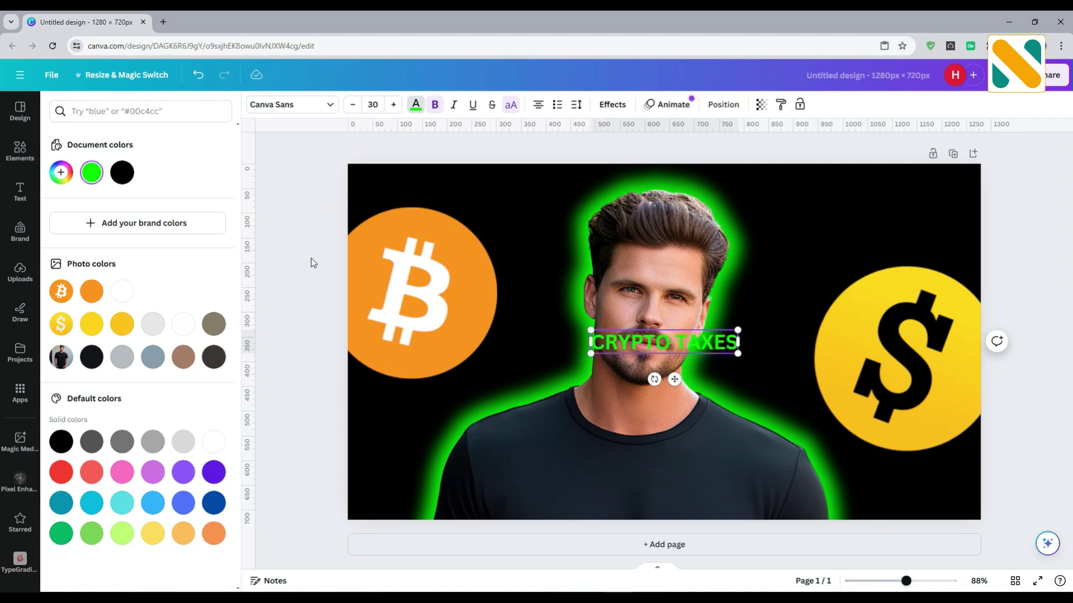
key(Escape)
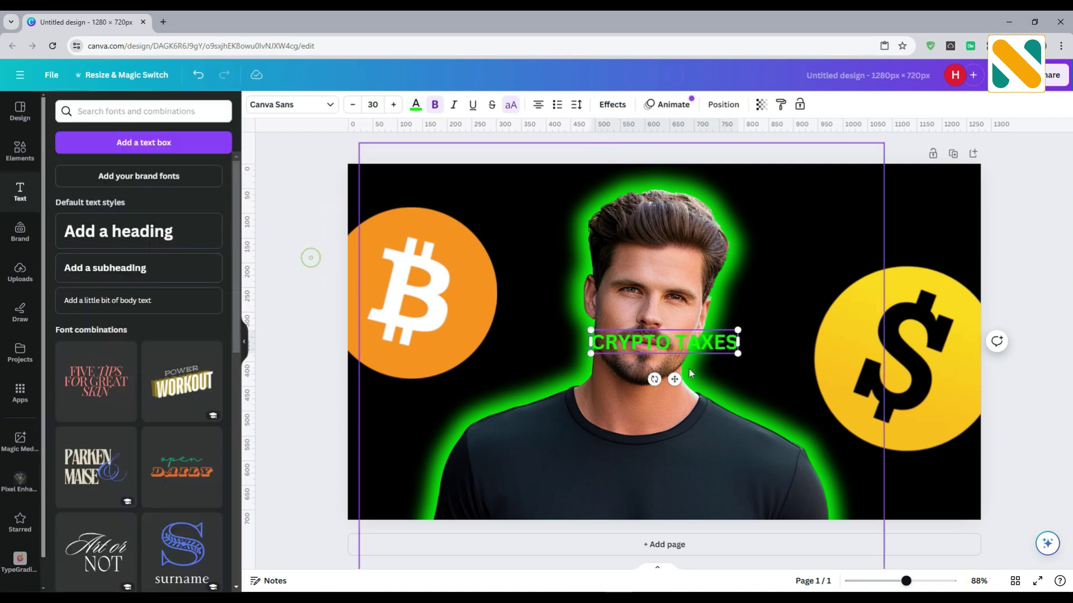
click(519, 345)
Step: Set the CRYPTO TAXES font to Racing Sans One and apply the Shadow text effect
click(658, 344)
click(281, 106)
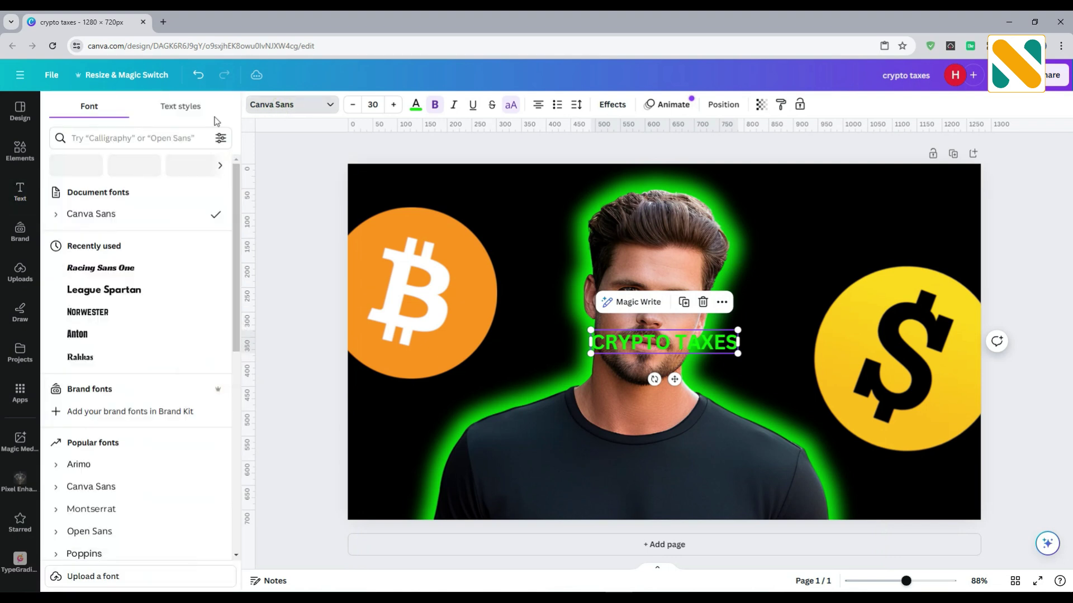
click(165, 138)
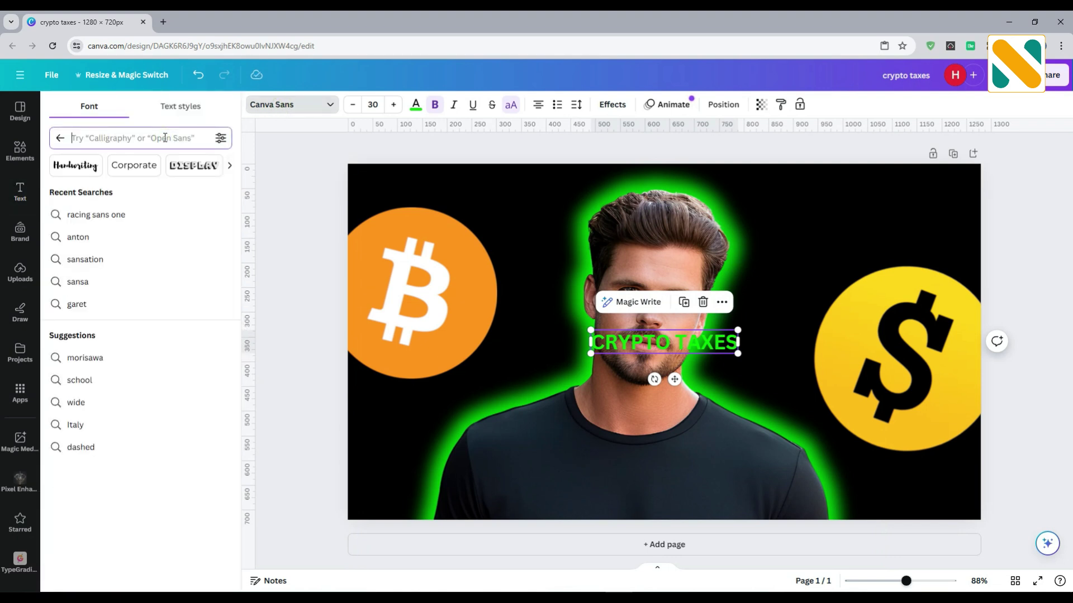
text(racin)
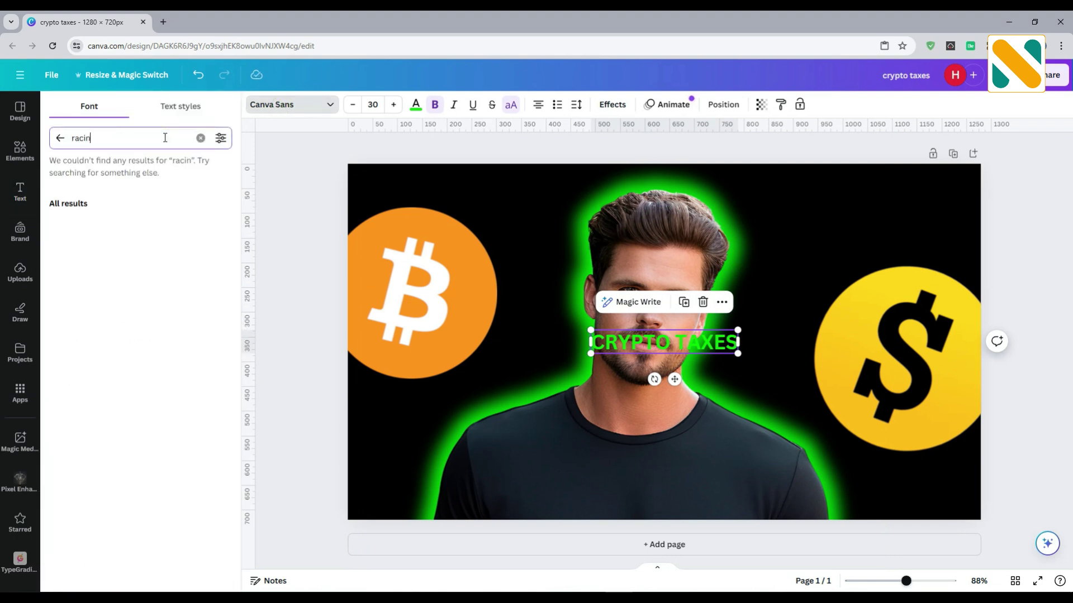
text(g sans one)
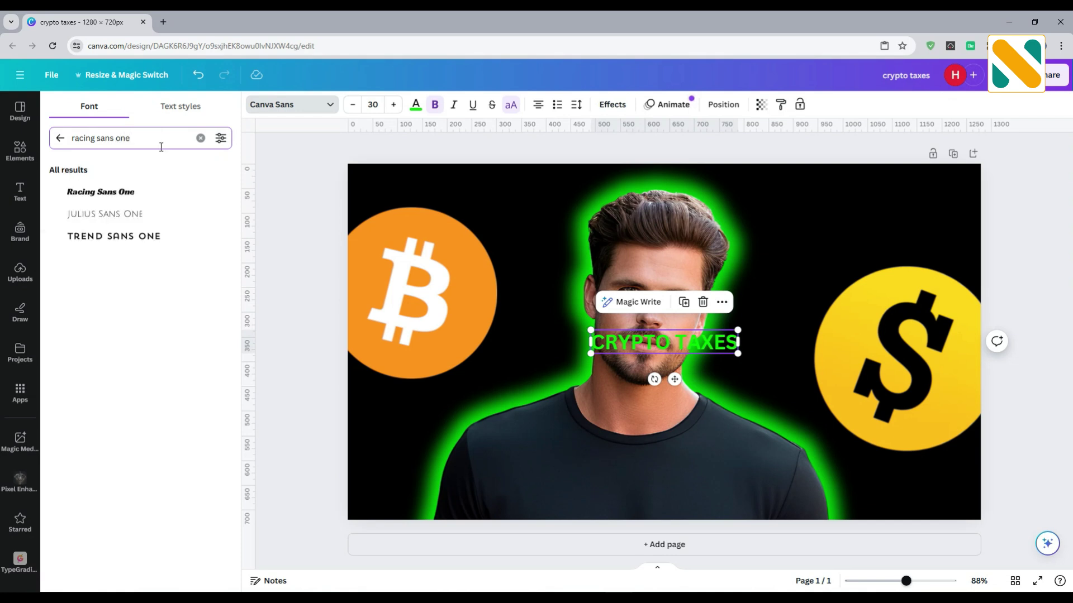
click(142, 194)
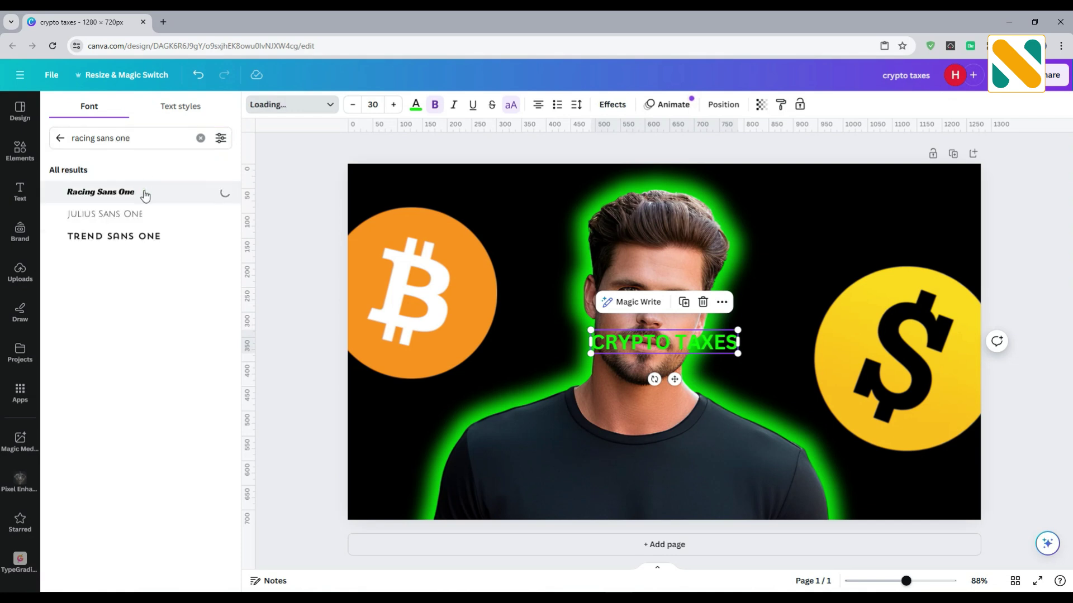
click(612, 105)
click(137, 183)
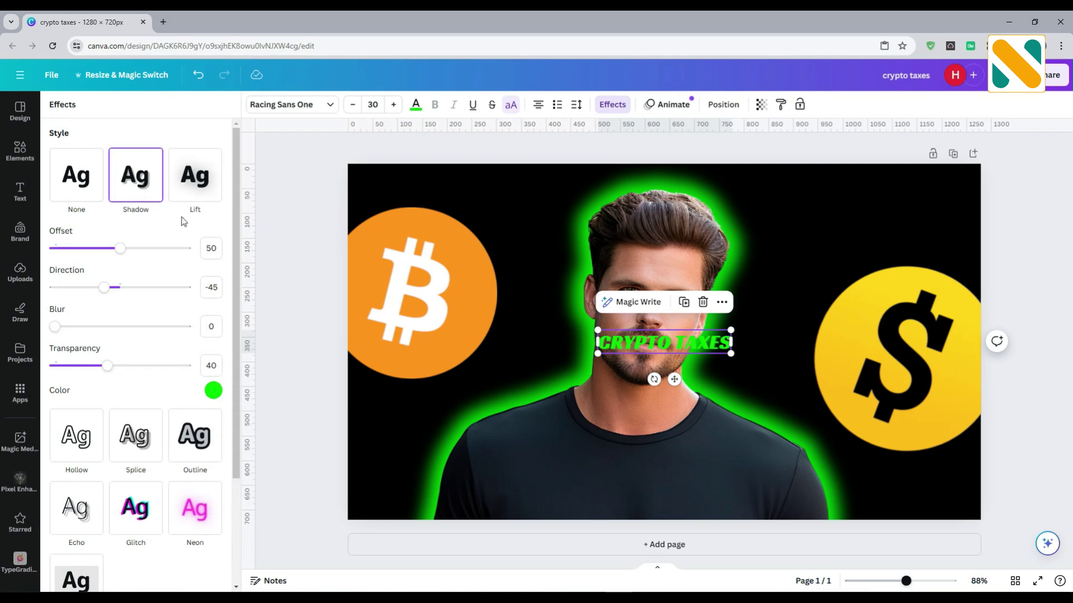
Step: Enlarge the CRYPTO TAXES text to a font size of about 101 and place it across the man's chest
drag(730, 354, 981, 462)
drag(791, 366, 600, 425)
drag(803, 466, 852, 480)
mouse_move(640, 435)
mouse_down()
mouse_move(655, 436)
mouse_move(634, 442)
mouse_up()
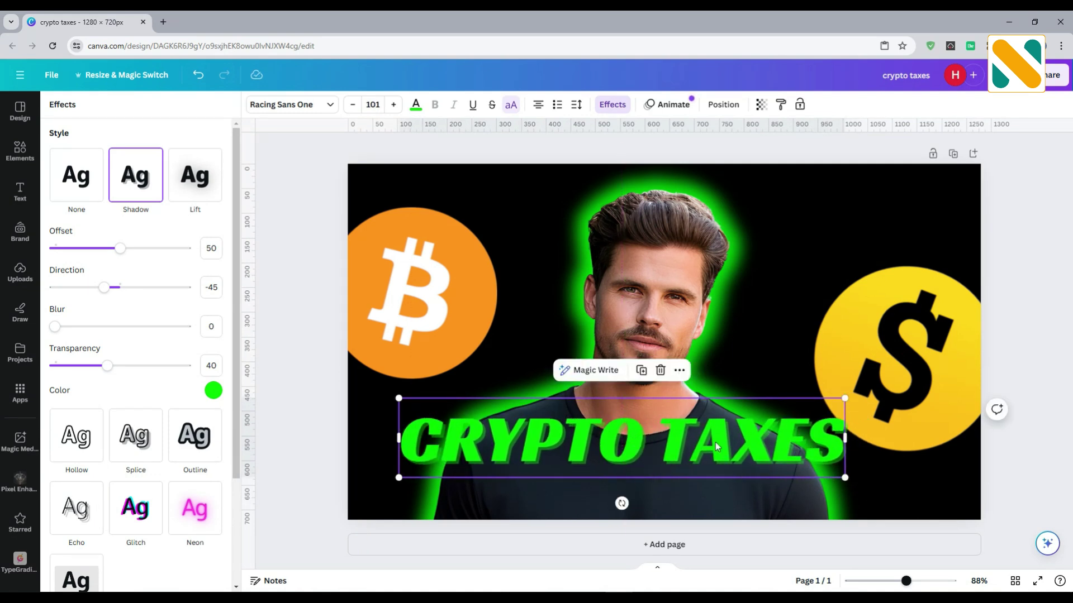
Step: Duplicate the CRYPTO TAXES text, move the copy below the original and change its wording to EXPLANATION
click(641, 370)
drag(640, 434, 639, 474)
click(640, 474)
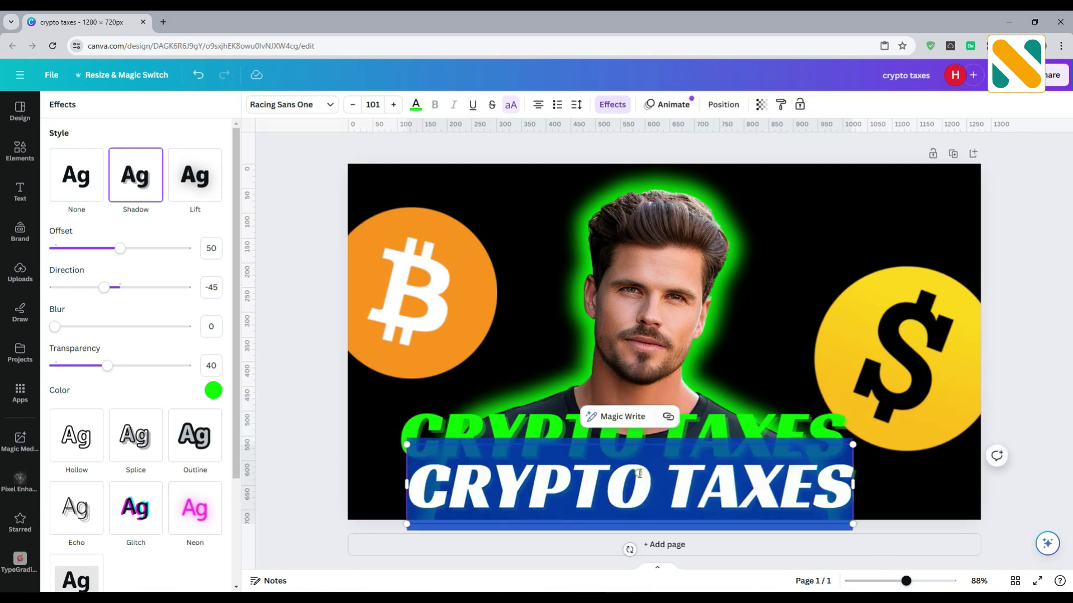
text(EXP)
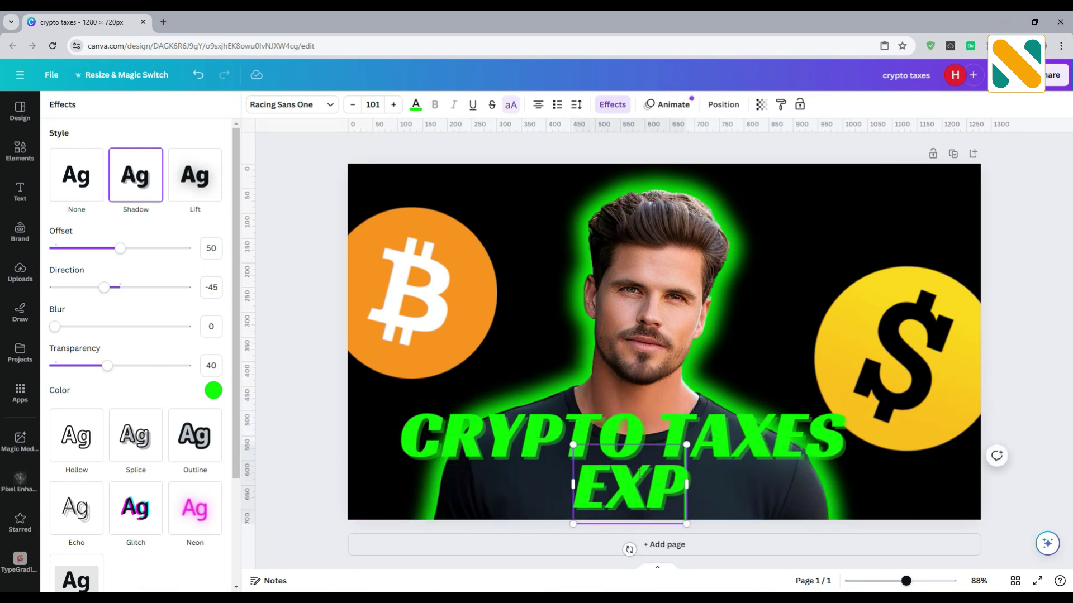
text(LANATION)
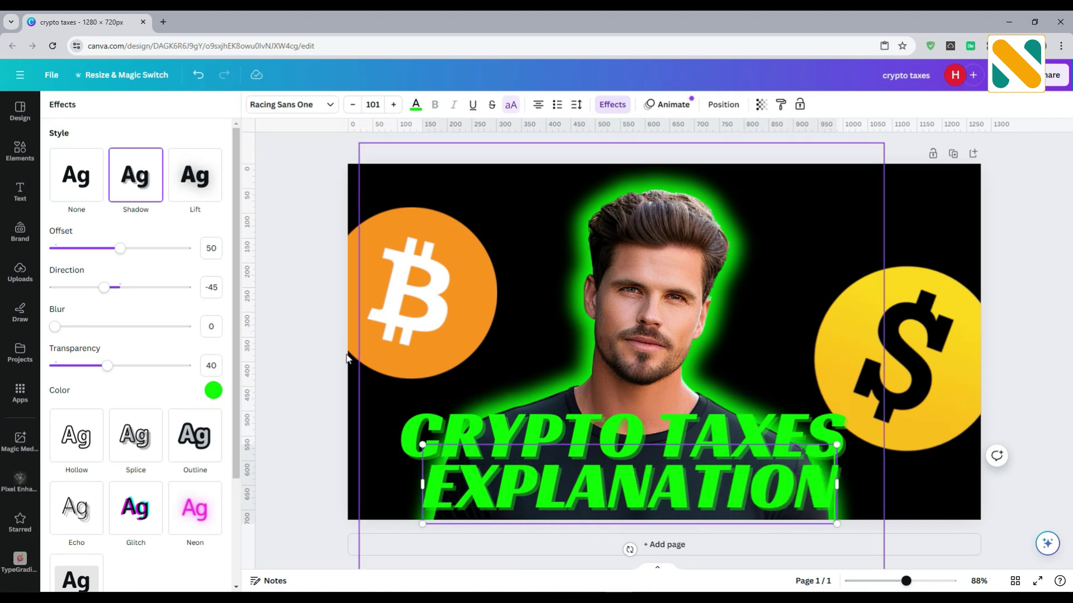
click(330, 340)
Step: Change the EXPLANATION text color to white and check its shadow color
click(478, 475)
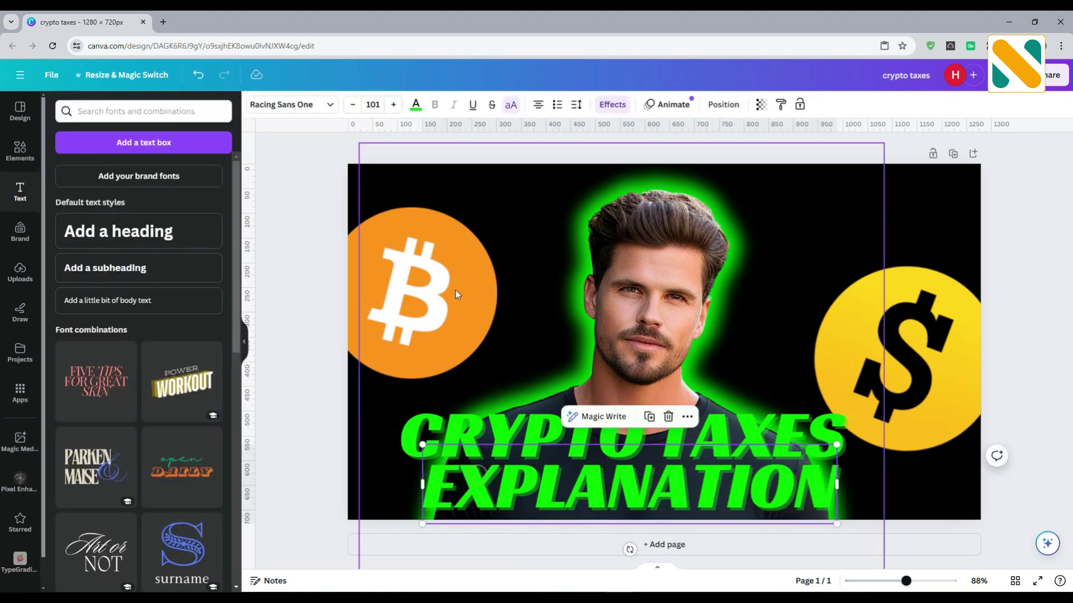
click(415, 104)
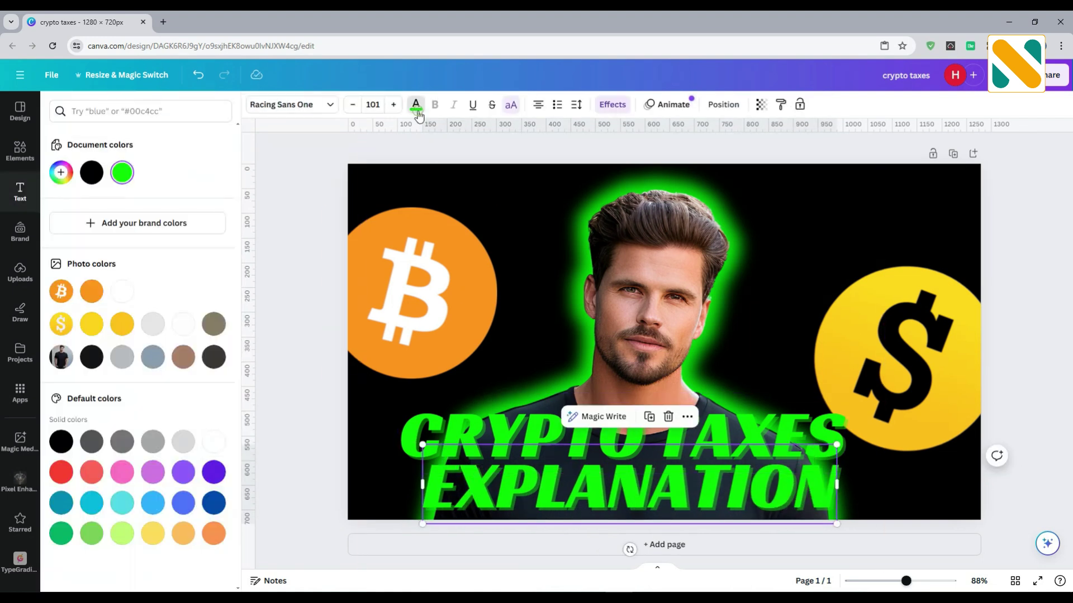
click(213, 441)
click(605, 106)
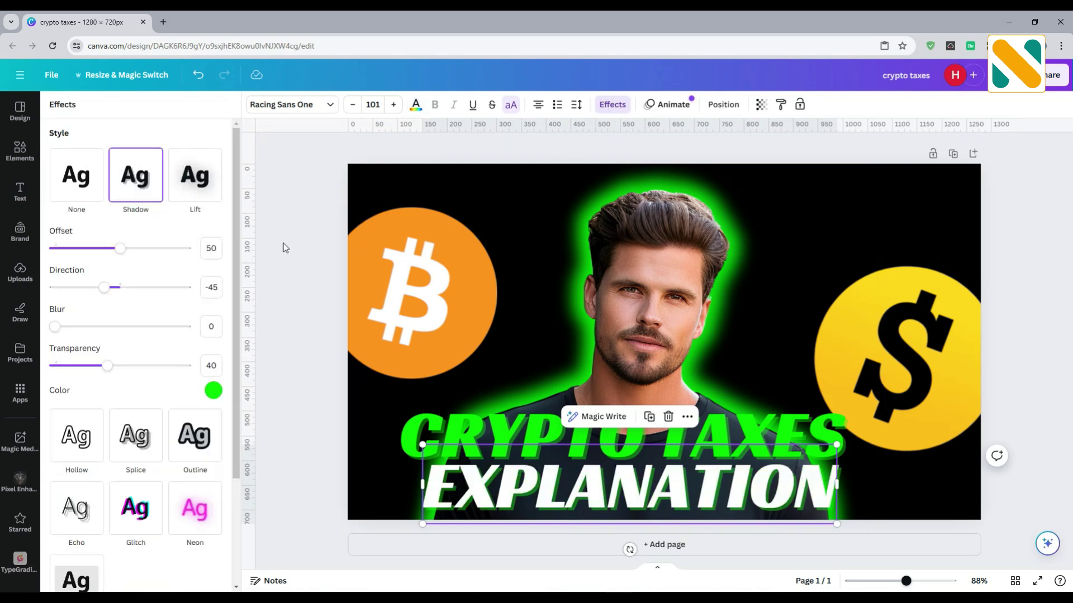
click(213, 391)
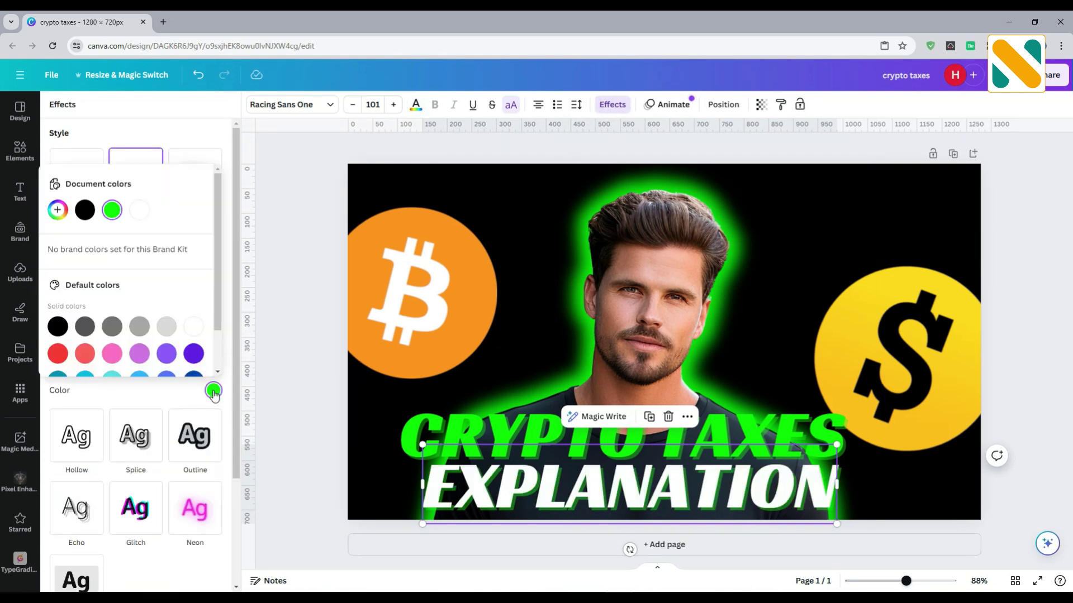
click(162, 142)
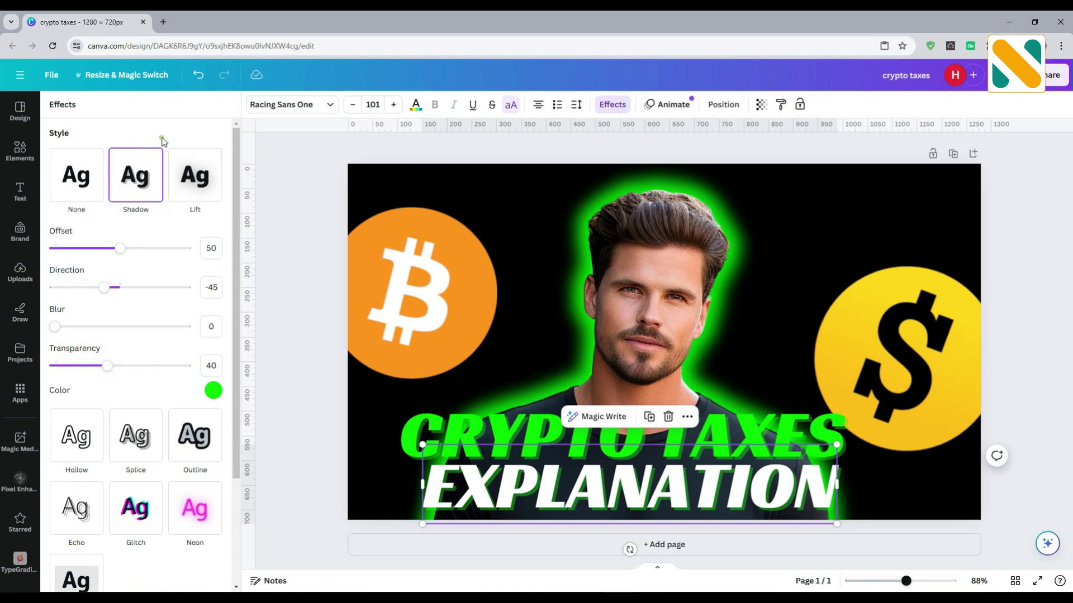
click(305, 269)
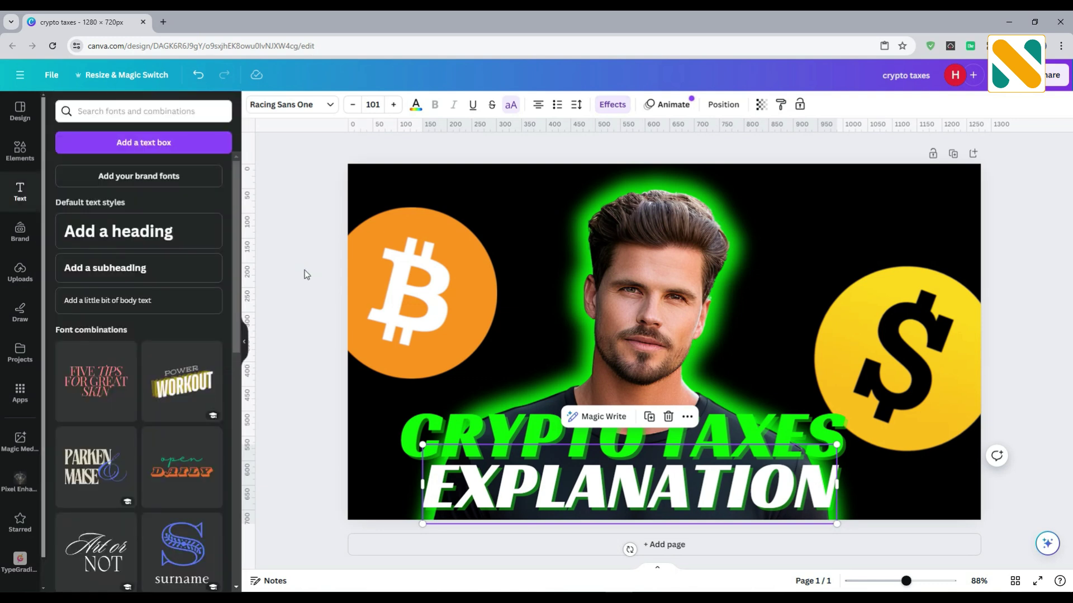
Step: Move the EXPLANATION line slightly up and center it beneath CRYPTO TAXES
click(575, 501)
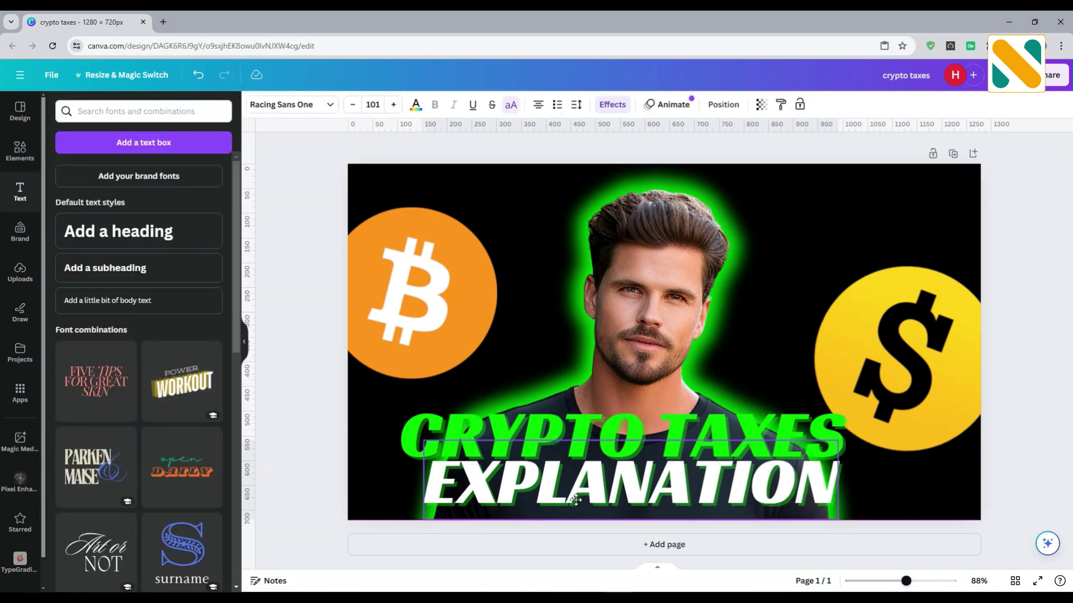
drag(575, 501, 569, 499)
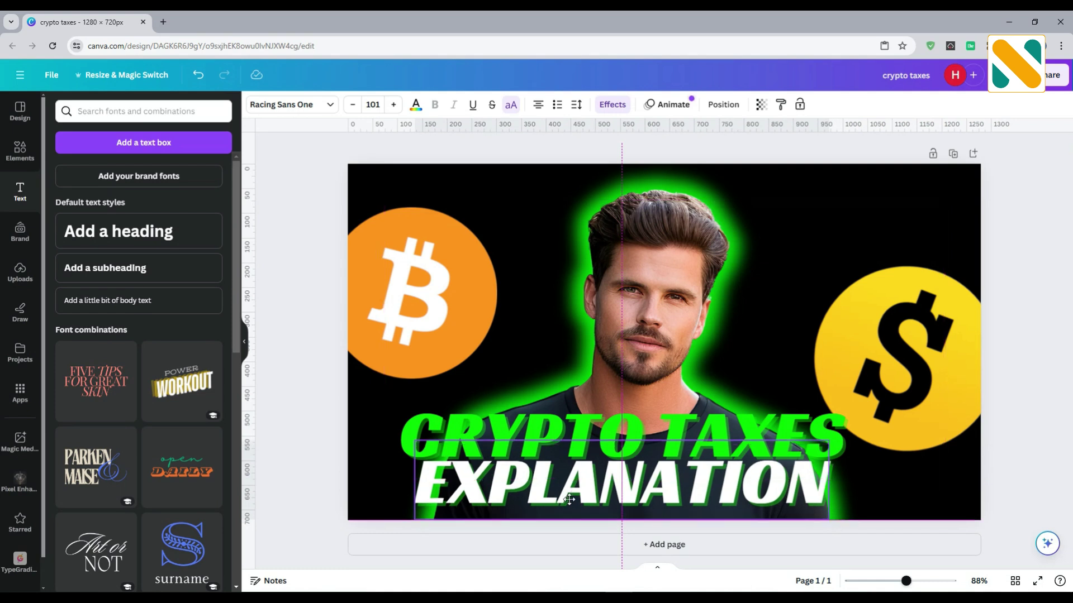
click(296, 370)
click(441, 429)
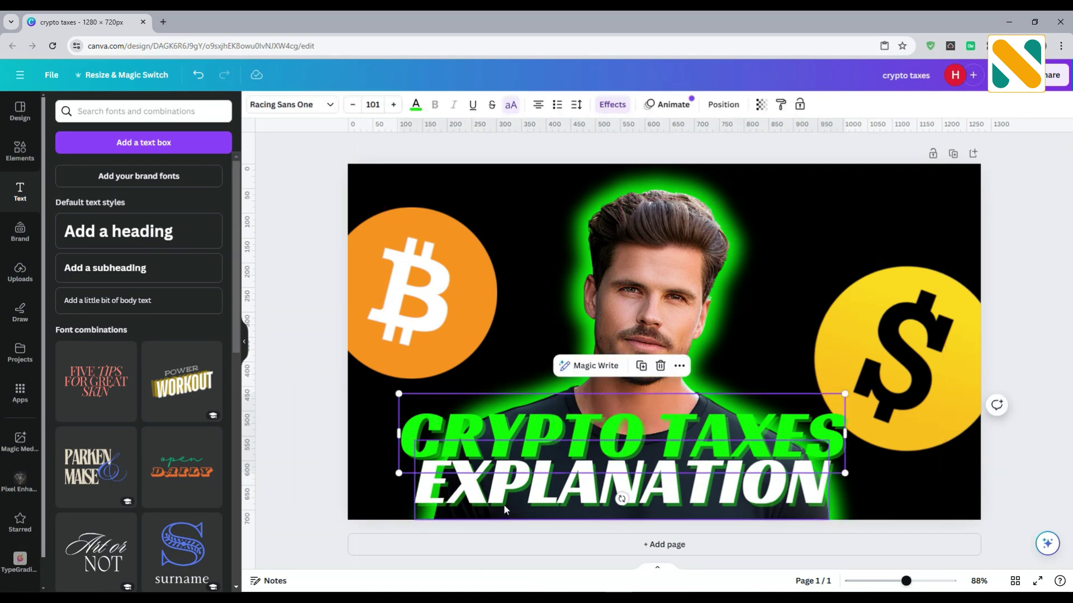
shift+click(505, 486)
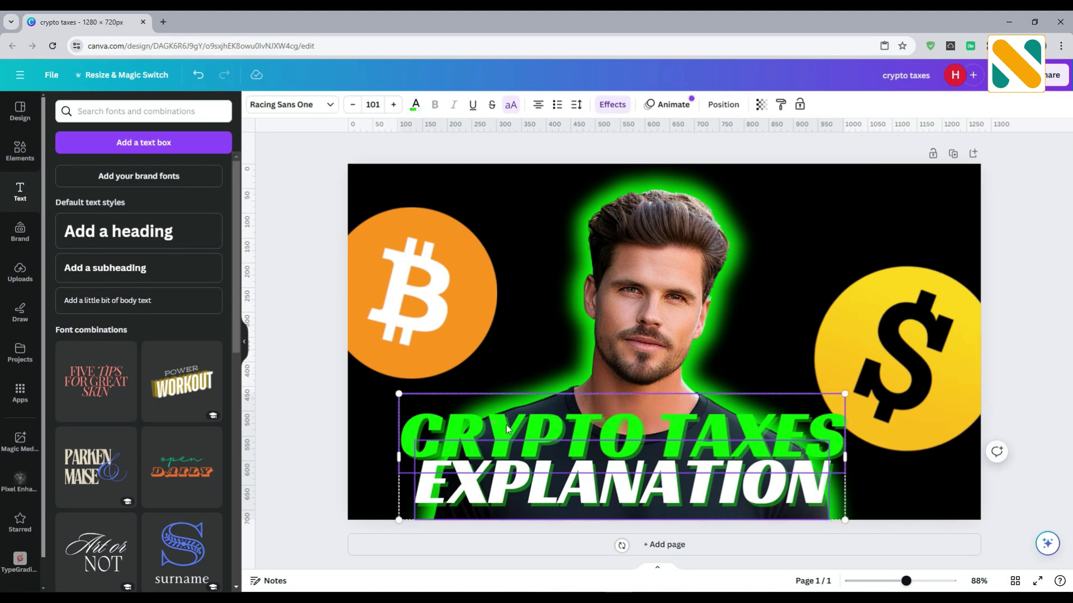
click(336, 393)
click(468, 425)
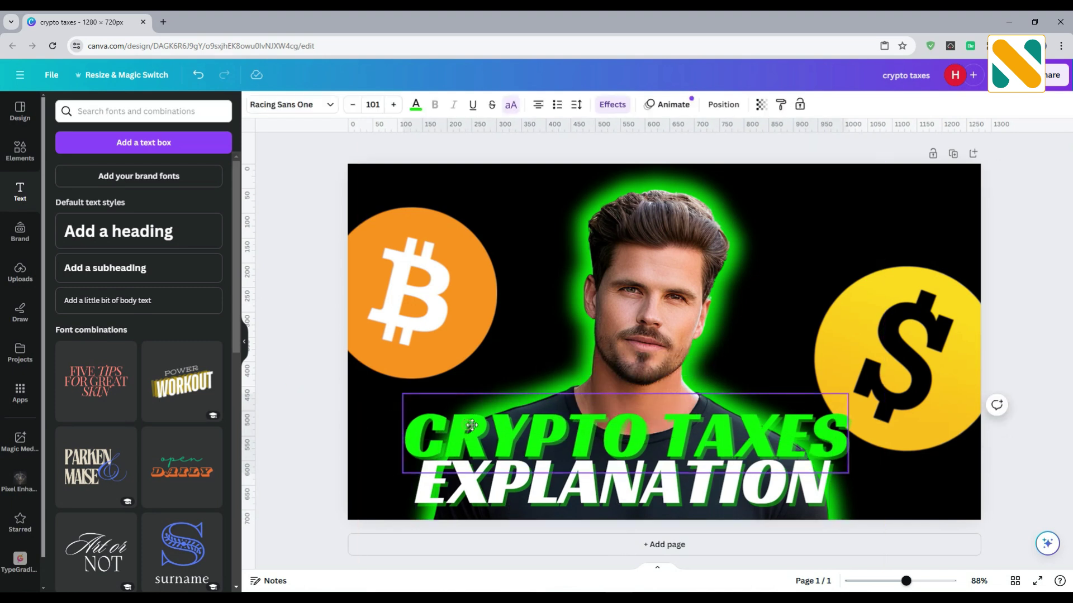
drag(469, 425, 468, 425)
click(276, 362)
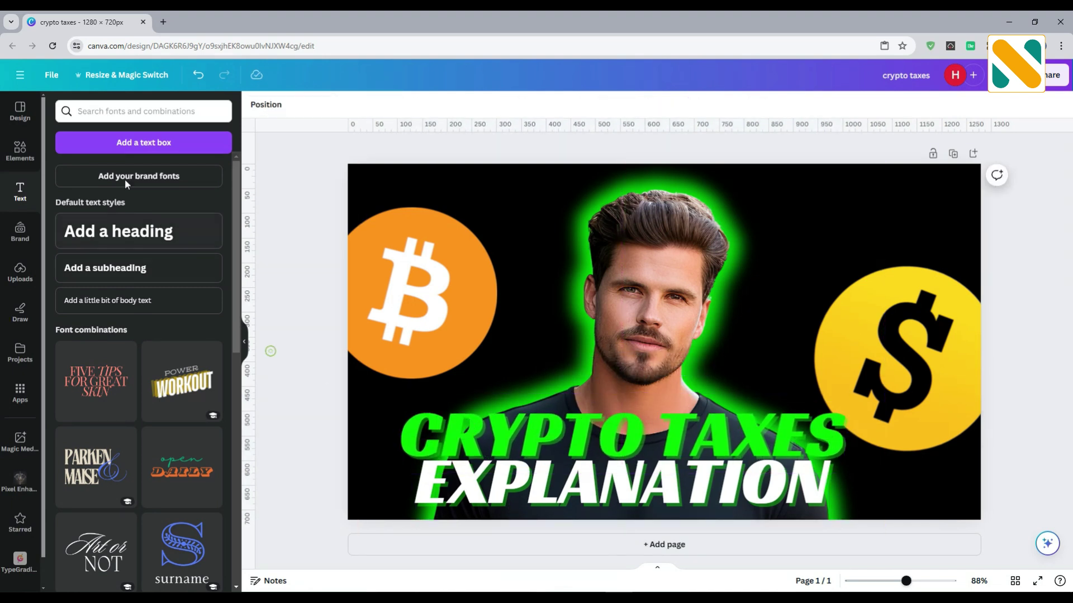
Step: Search the graphics for shadow and add the wide black gradient that fades upward to the design
click(27, 149)
click(154, 109)
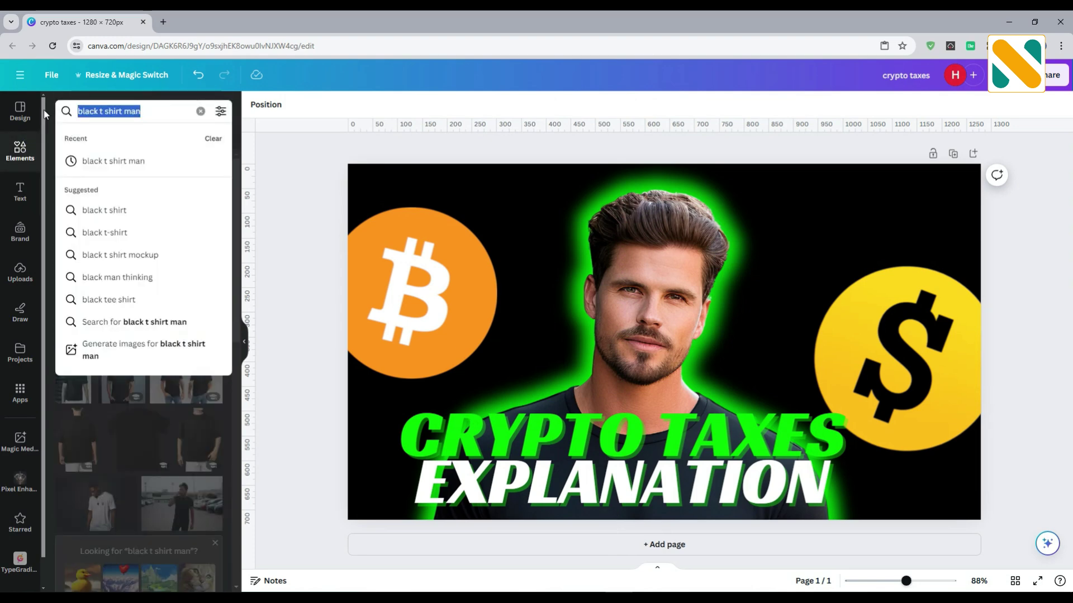
text(shadow)
key(Return)
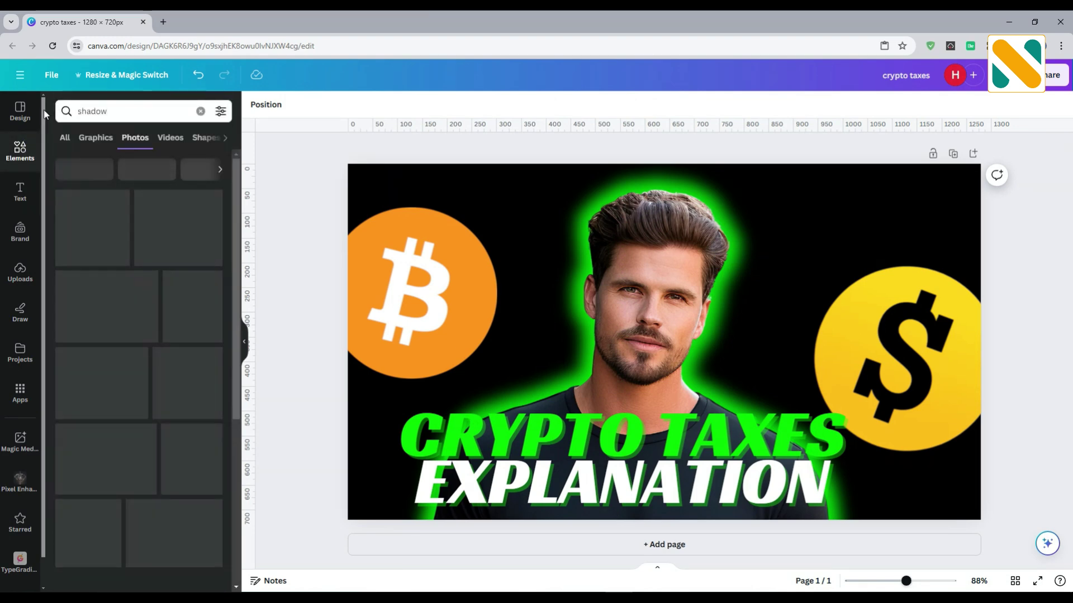
click(86, 142)
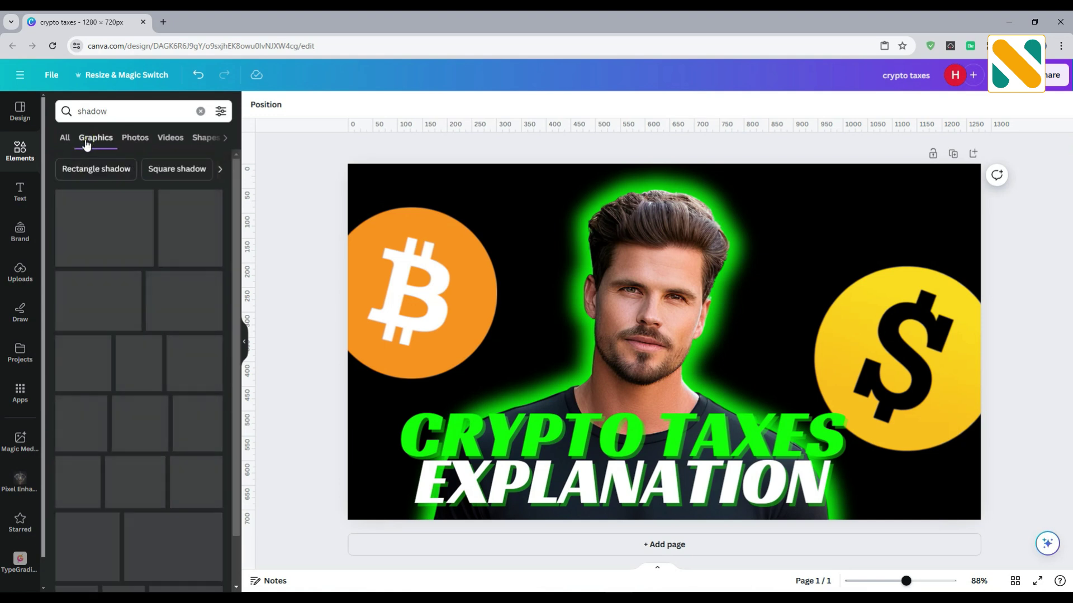
click(79, 377)
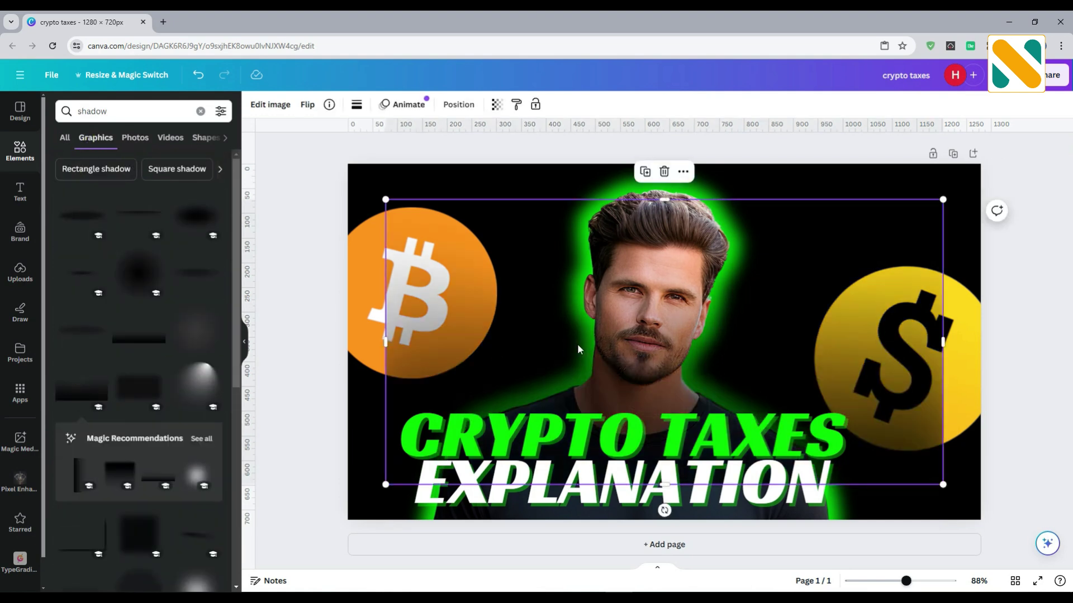
Step: Enlarge the black gradient shadow to slightly more than the page width and position it over the lower part of the design
drag(578, 350, 546, 385)
drag(901, 237, 1016, 176)
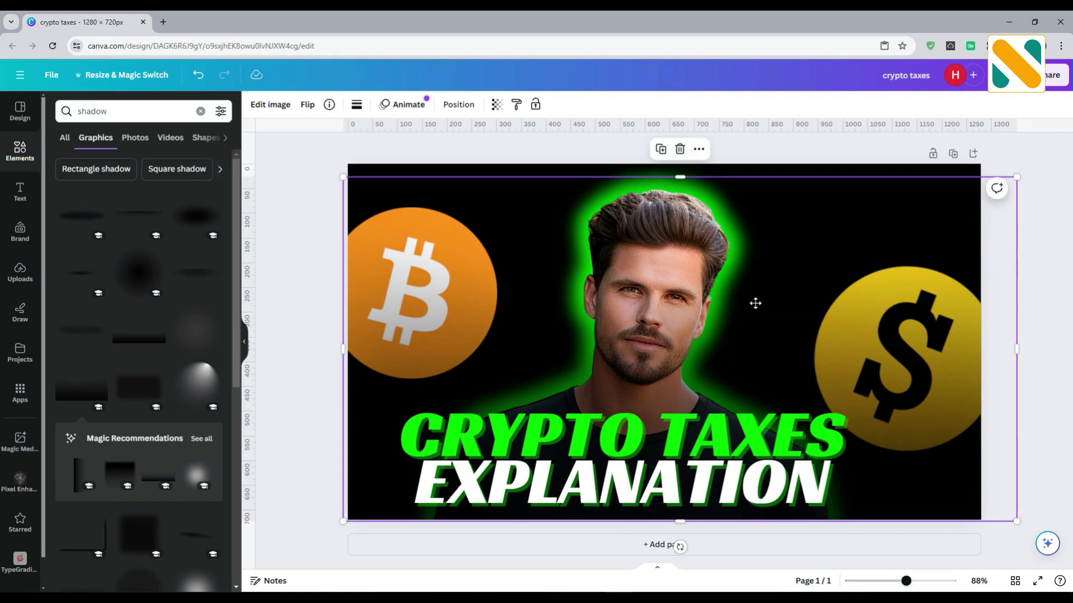
drag(755, 304, 751, 338)
drag(749, 364, 740, 361)
click(304, 282)
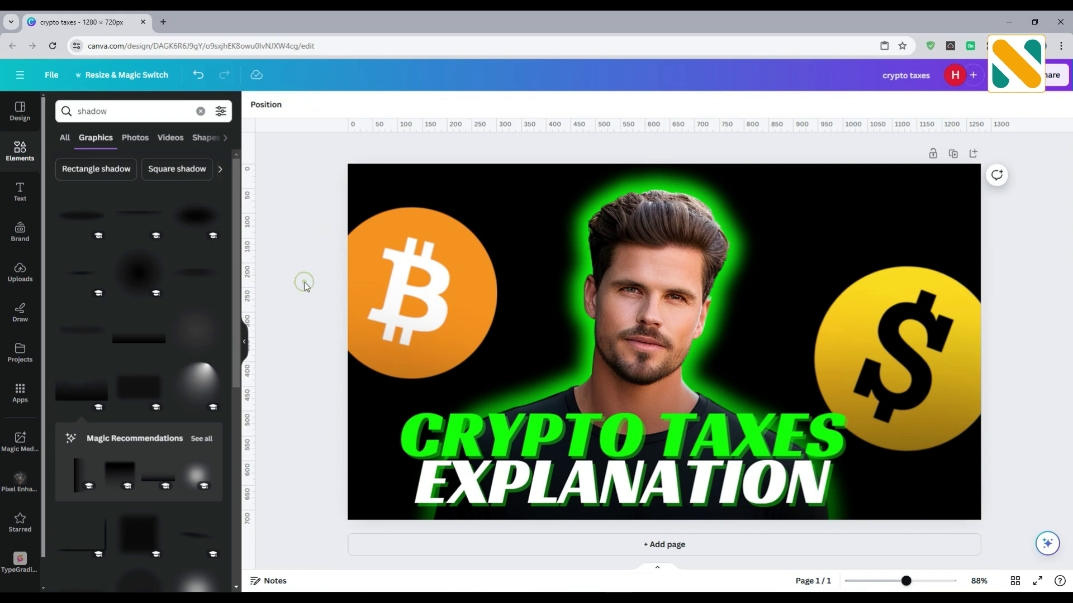
Step: Enlarge the CRYPTO TAXES text to a font size of about 111 and center it horizontally above EXPLANATION
click(821, 463)
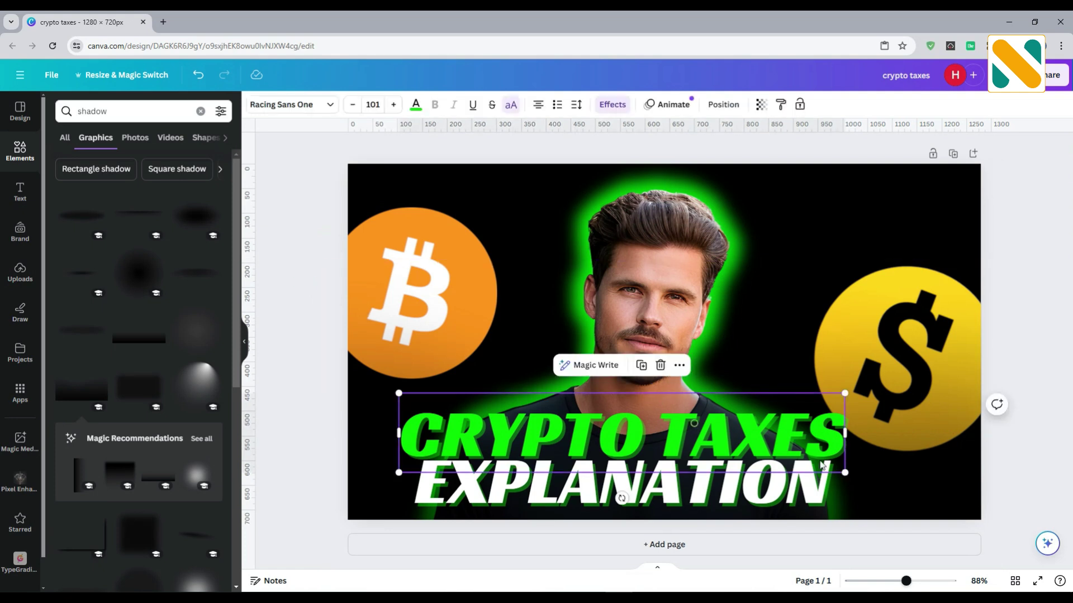
drag(845, 472, 893, 484)
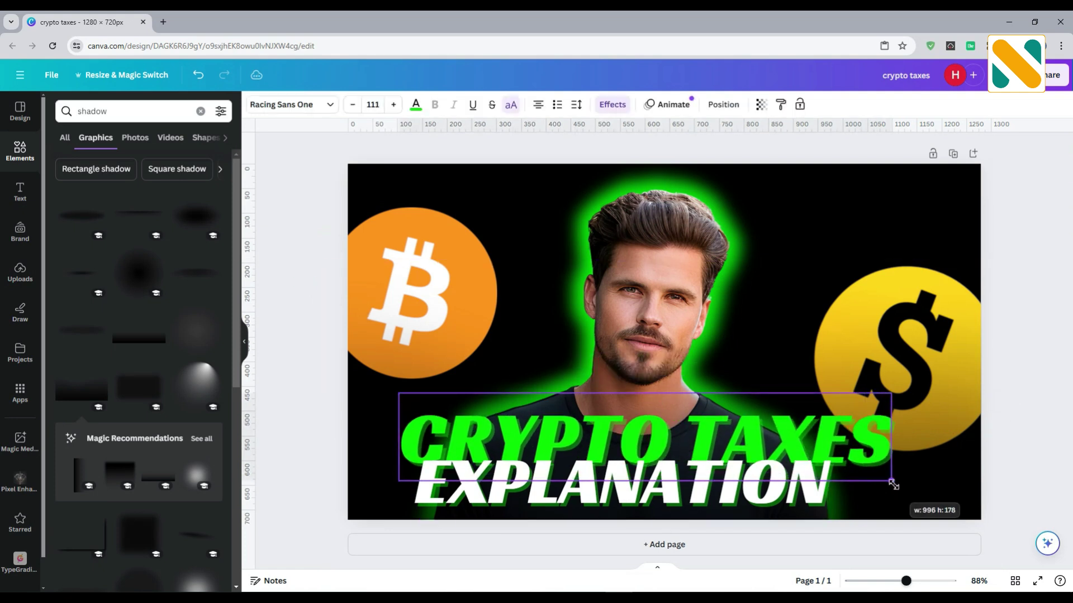
drag(795, 434, 816, 426)
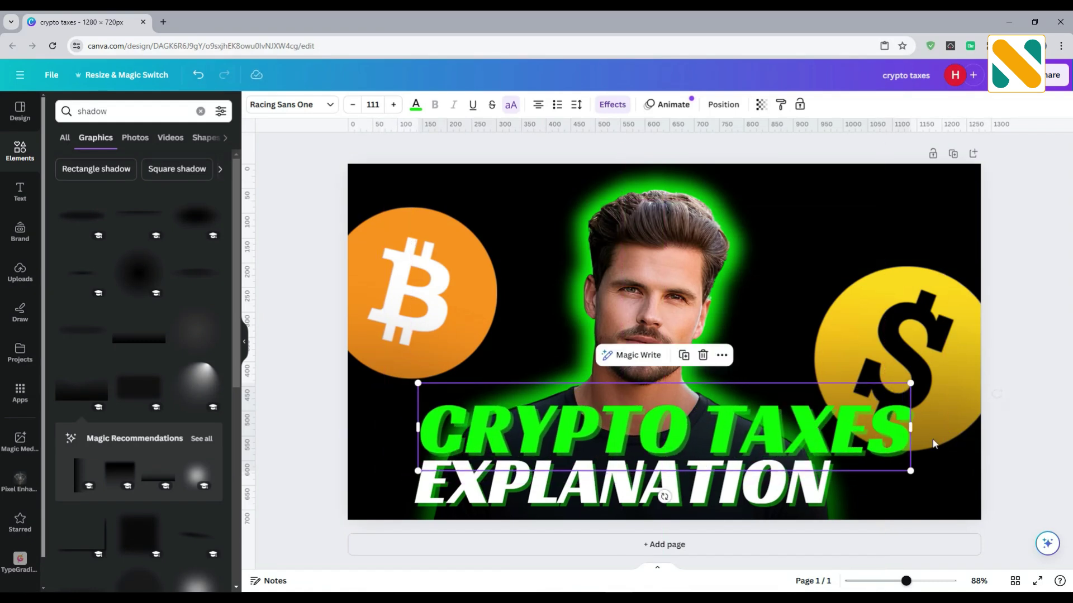
Step: Enlarge the EXPLANATION text to a font size of about 108 and center it beneath CRYPTO TAXES
click(810, 513)
drag(829, 520, 858, 526)
drag(746, 490, 771, 482)
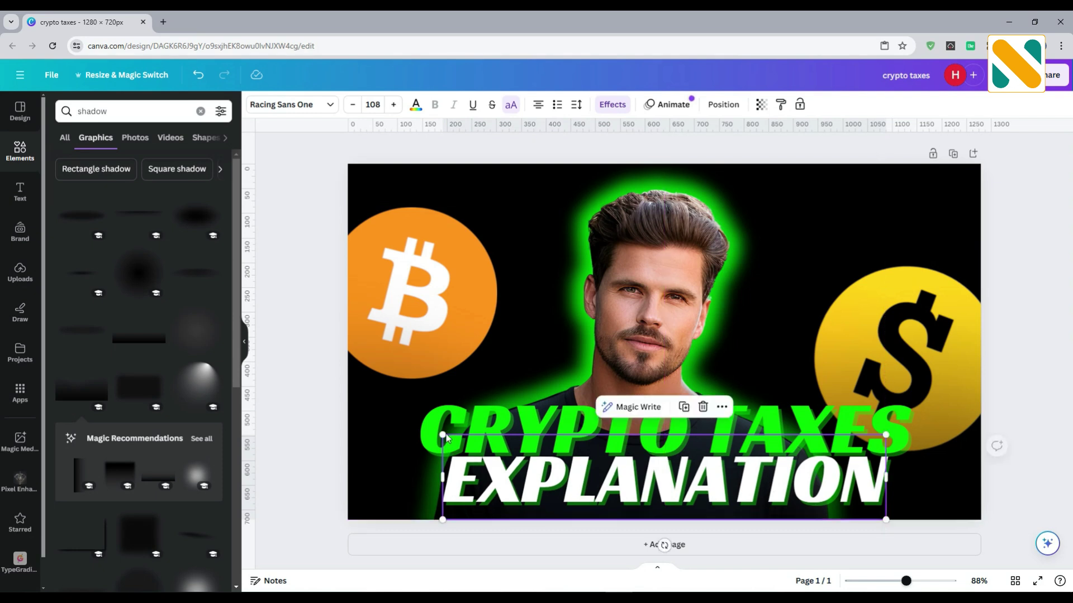
click(290, 350)
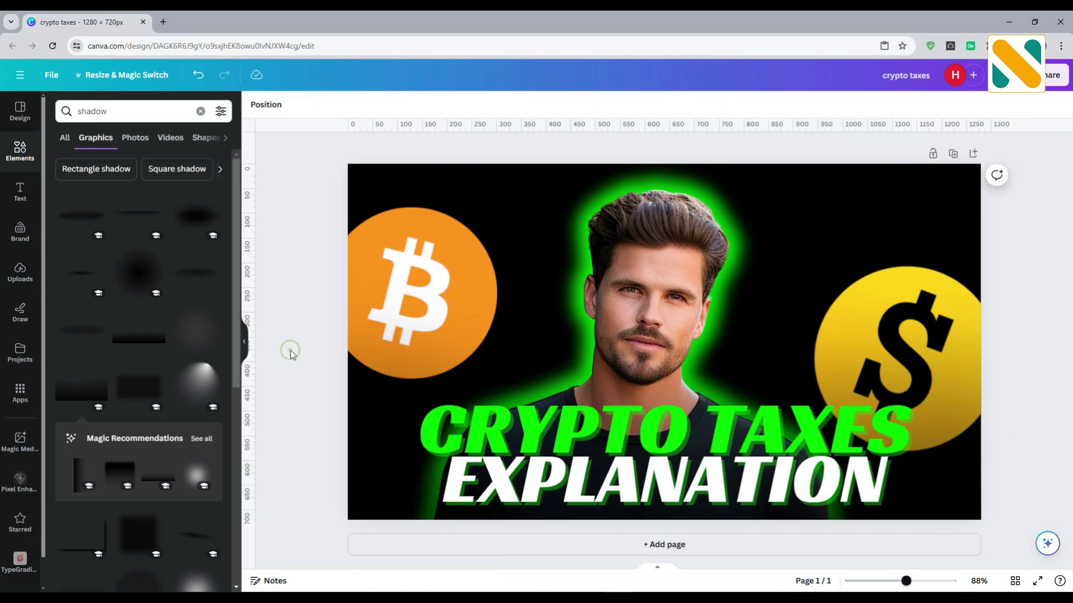
Step: Search the graphics for 2 arrows and add the pair of curved red and blue circular arrows
click(119, 114)
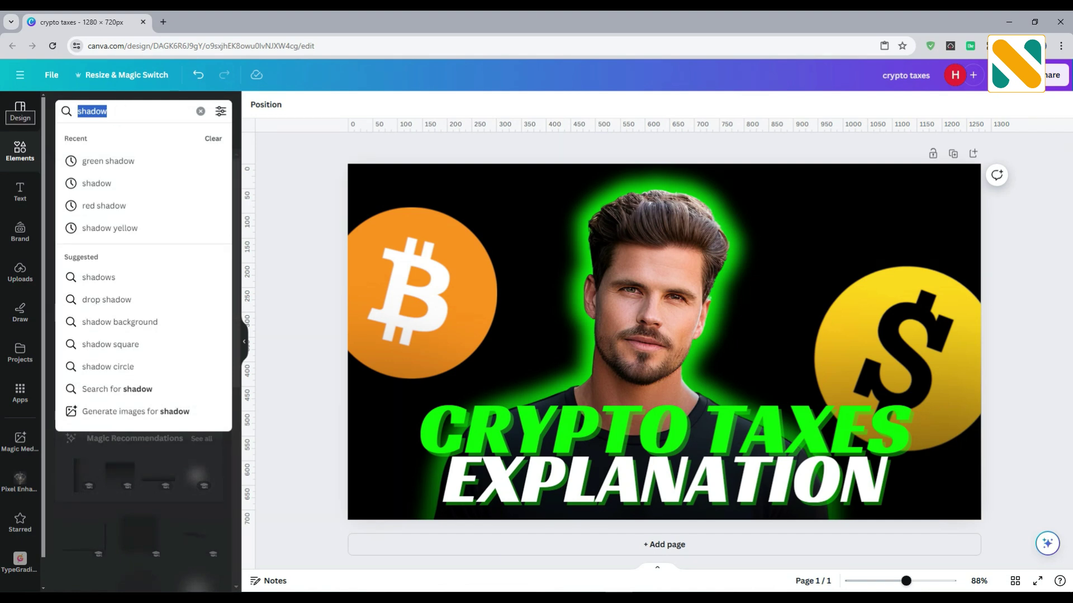
text(2 arrows)
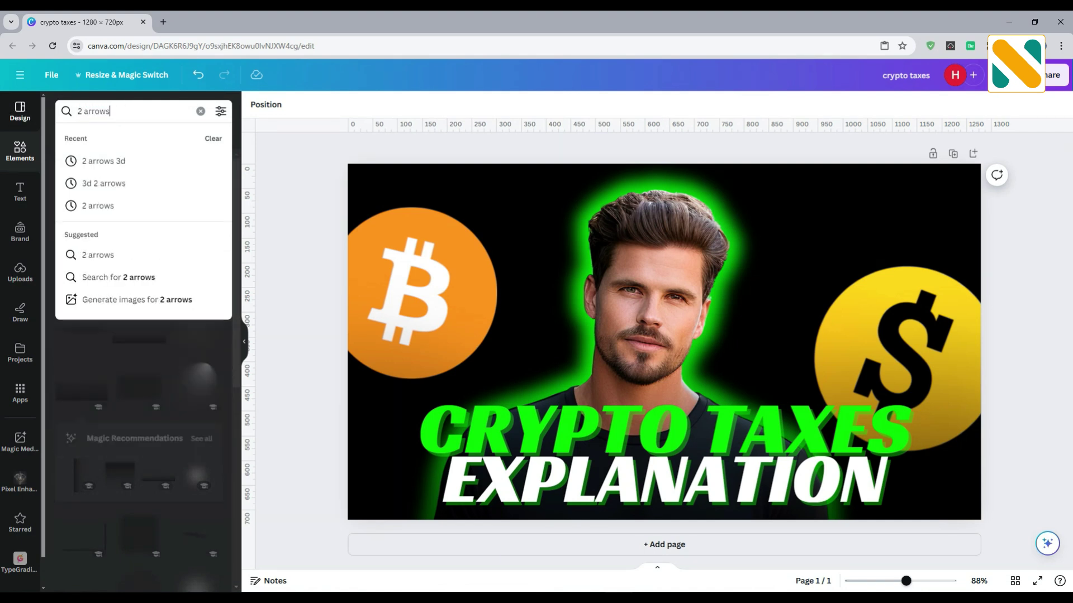
key(Return)
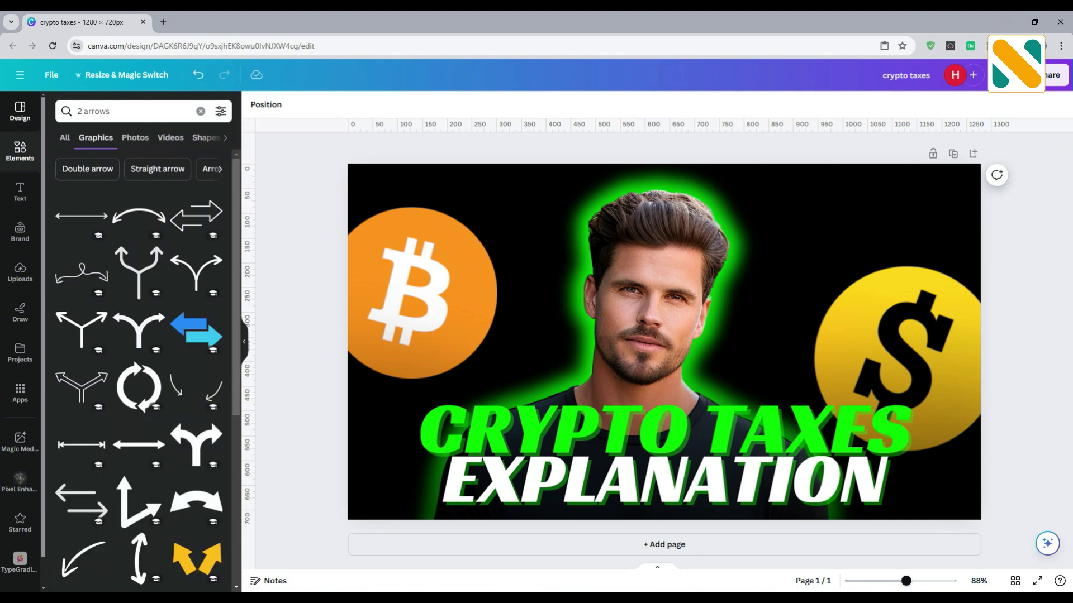
scroll(138, 427, down, 7)
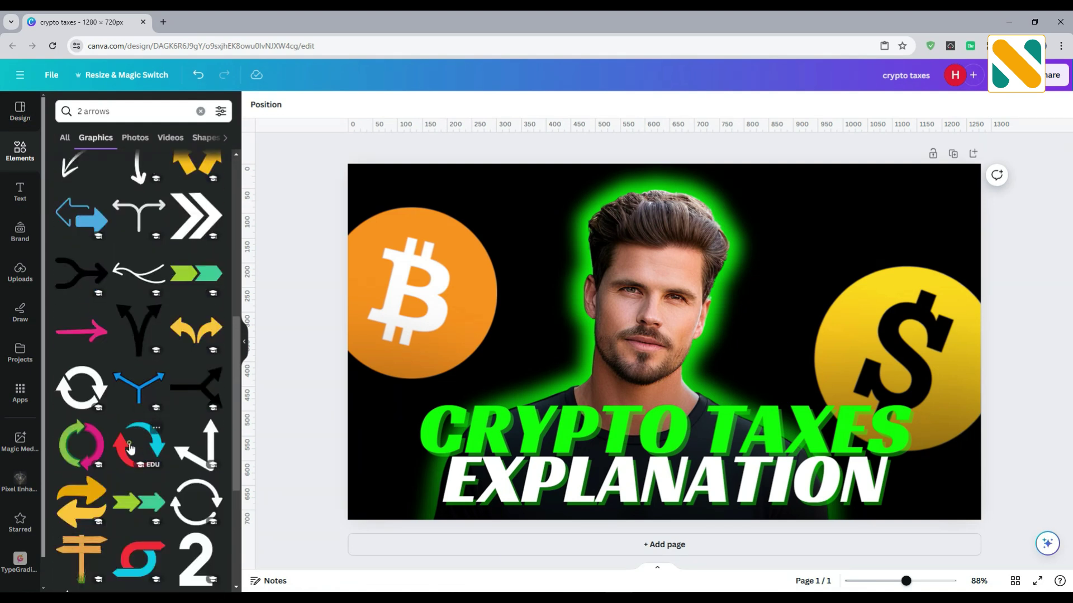
click(130, 447)
Step: Enlarge the circular arrows graphic to about 686 × 637 px and center it around the man's head
drag(742, 467, 949, 559)
drag(810, 324, 718, 200)
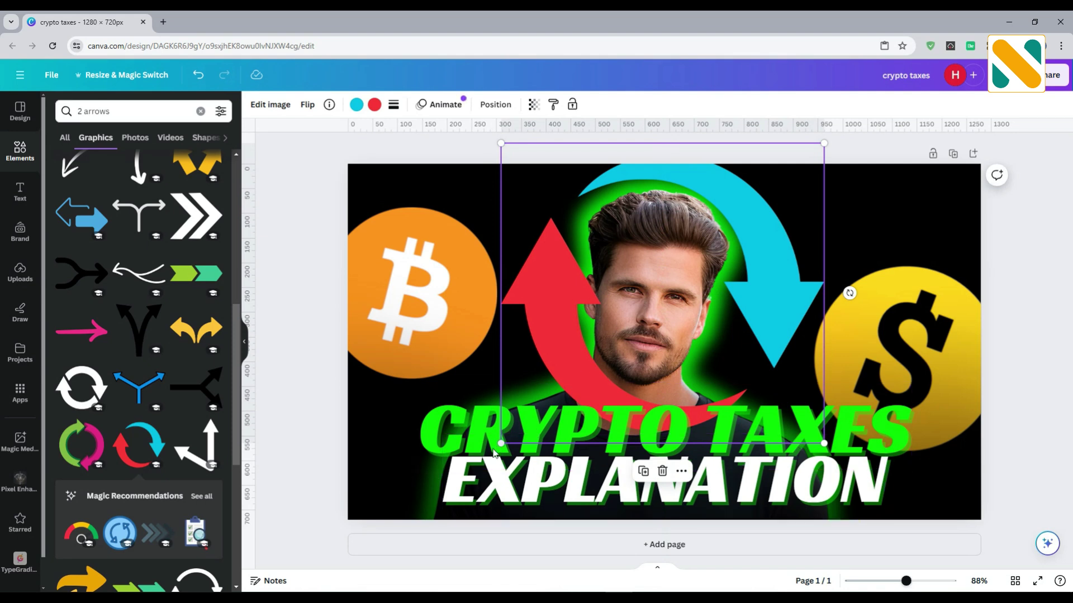
drag(502, 442, 484, 458)
drag(532, 358, 538, 351)
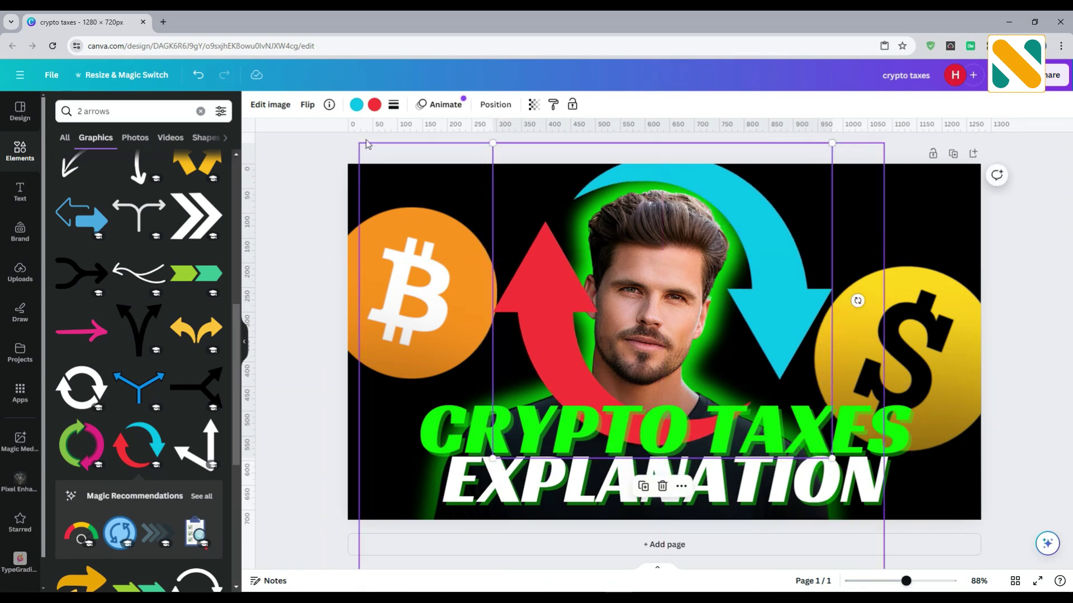
Step: Recolor the blue arrow to bright green #03FF49
click(357, 104)
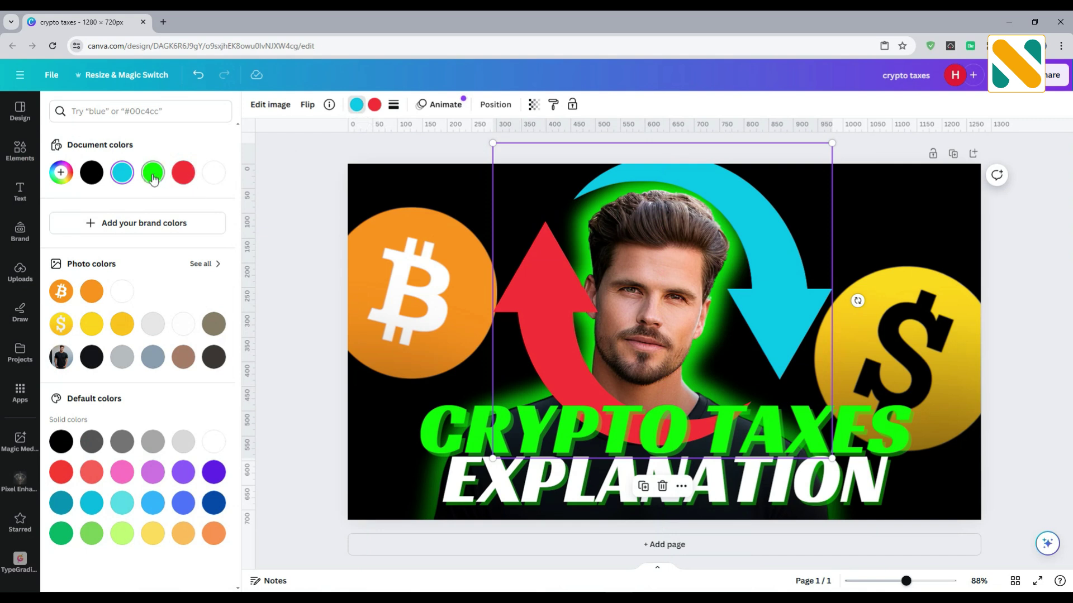
click(62, 533)
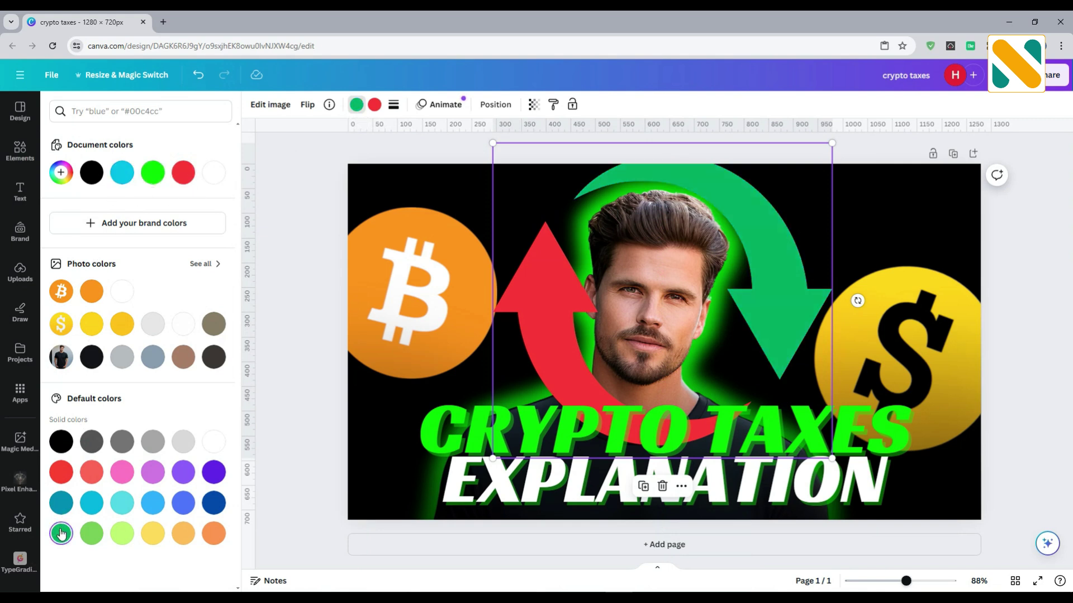
click(61, 173)
click(211, 201)
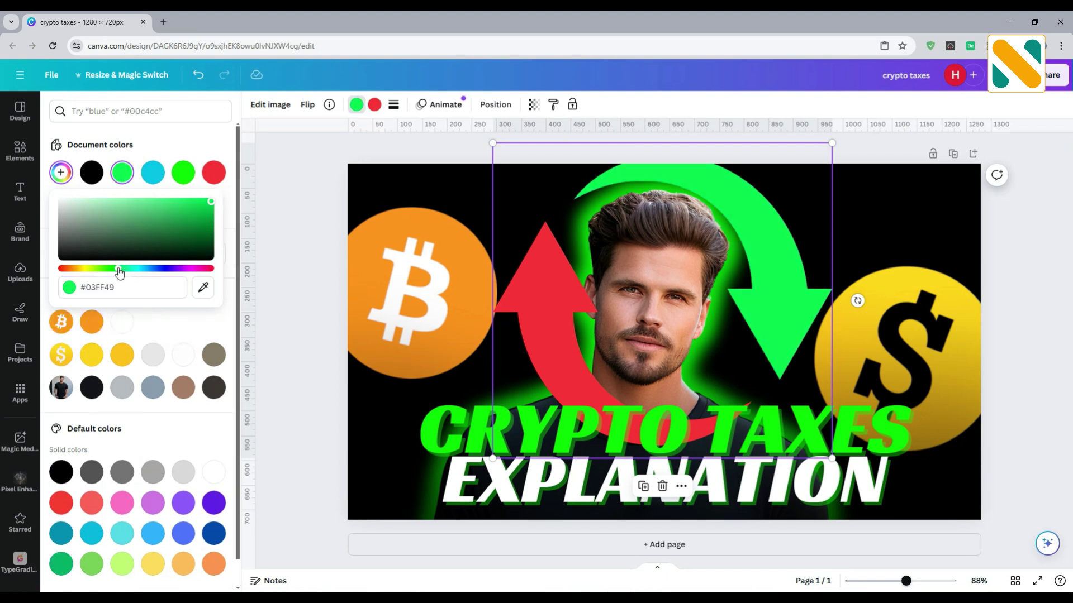
Step: Recolor the red arrow to the document's green #14ff00
click(374, 104)
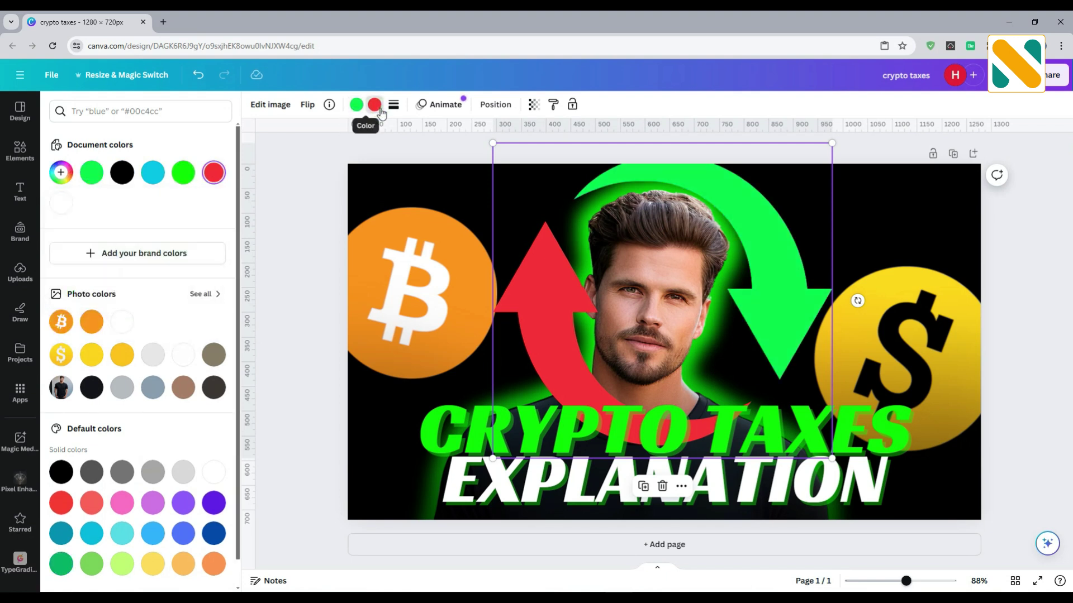
click(92, 177)
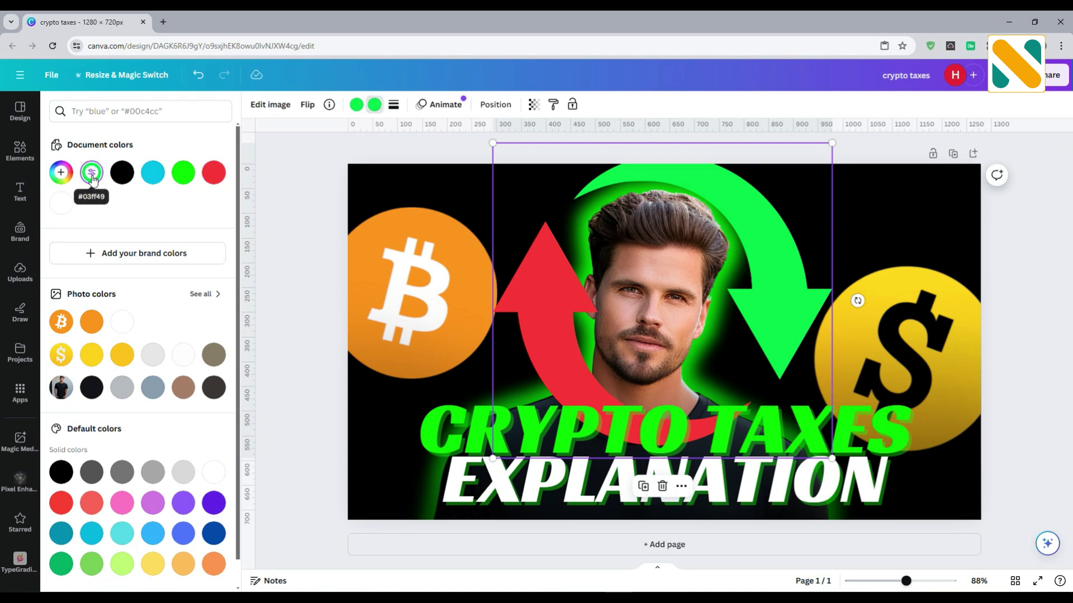
click(184, 174)
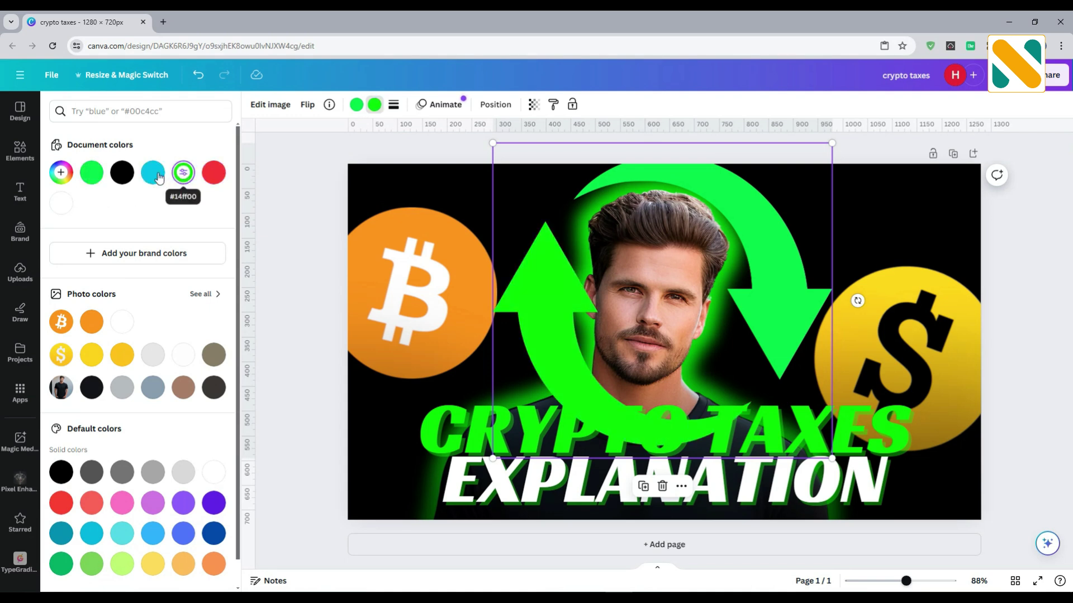
Step: Send the circular arrows backward behind the man, the coins and the text
click(502, 107)
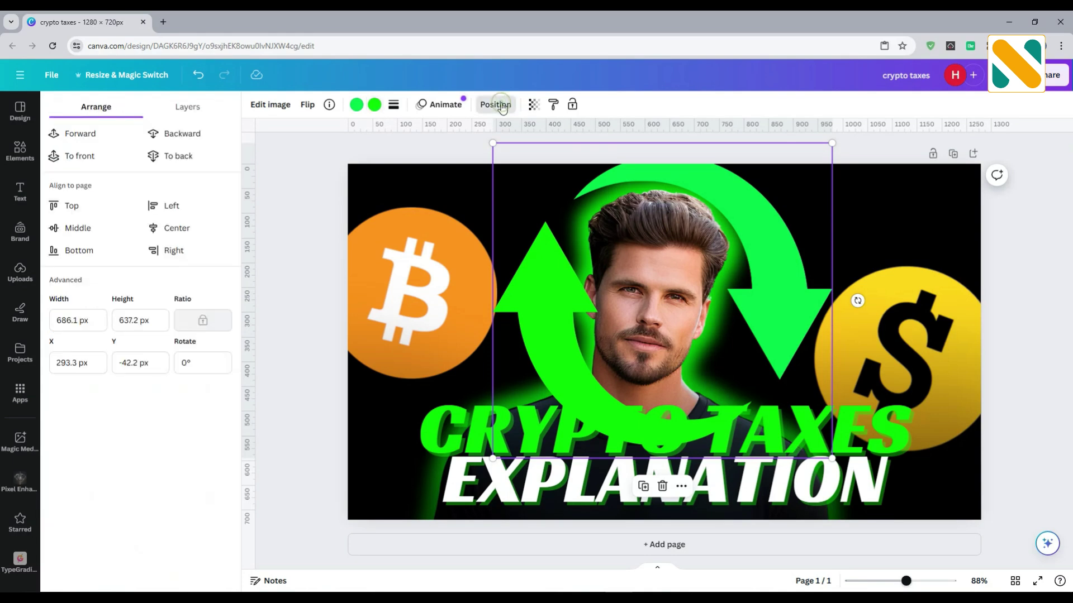
click(197, 135)
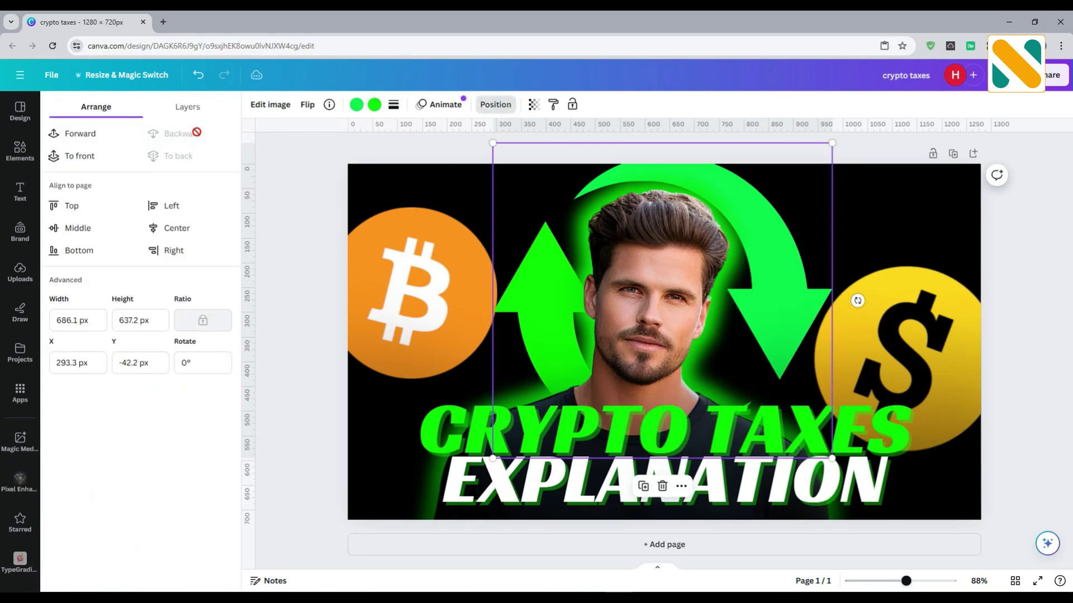
click(286, 247)
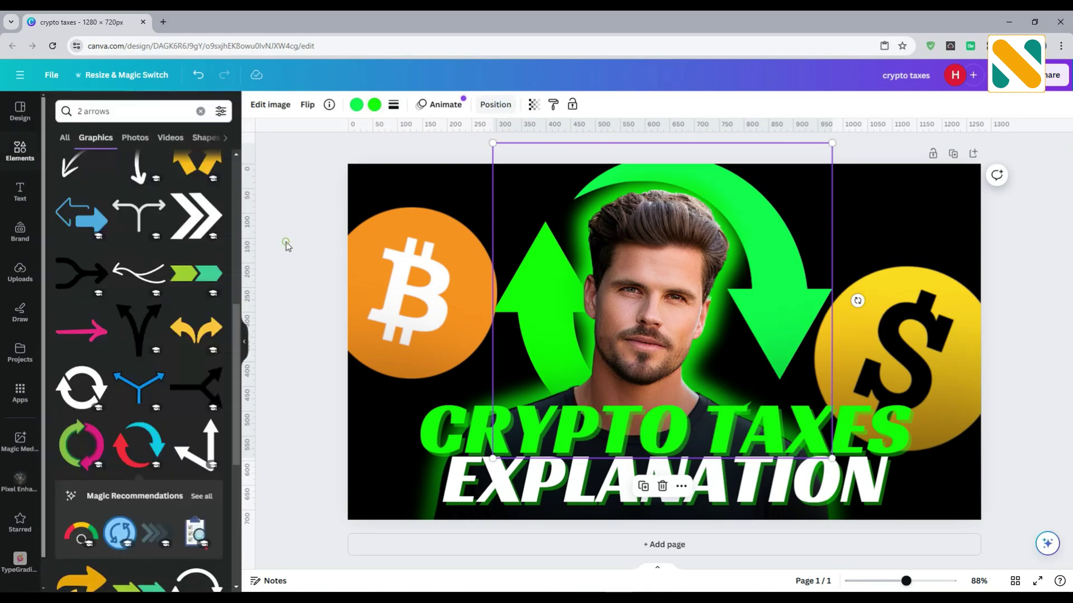
Step: Search the graphics for white shadow and add the round soft white glow
click(134, 111)
text(wh)
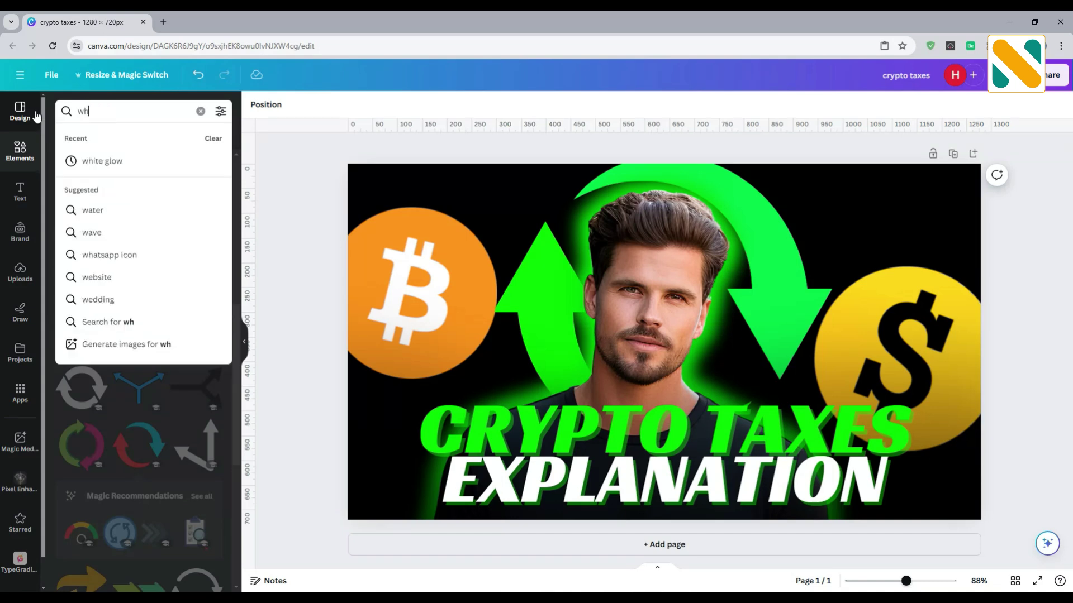
text(ite shadow)
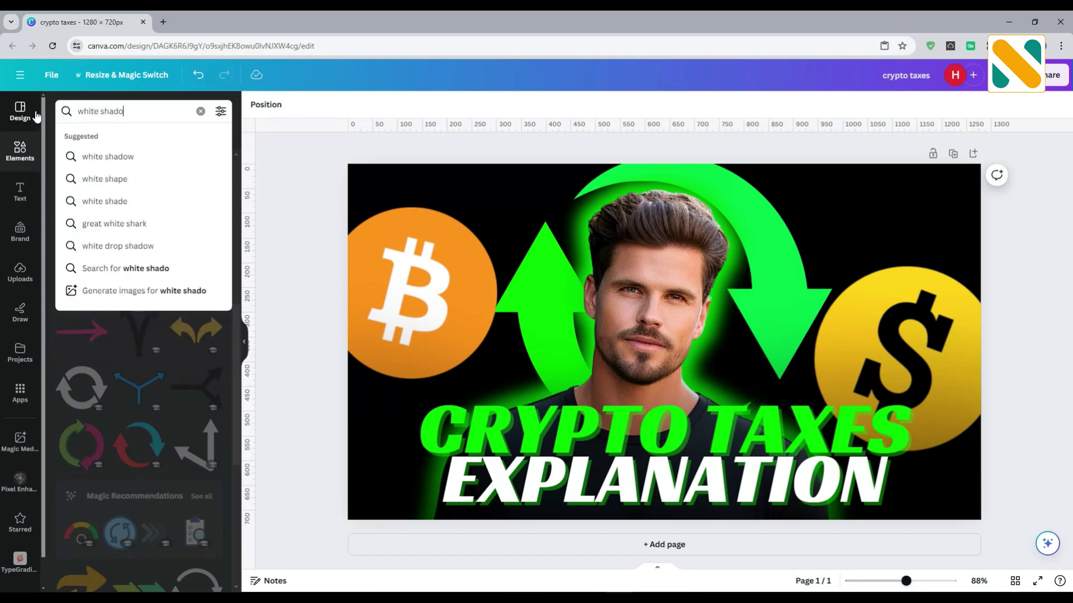
key(Return)
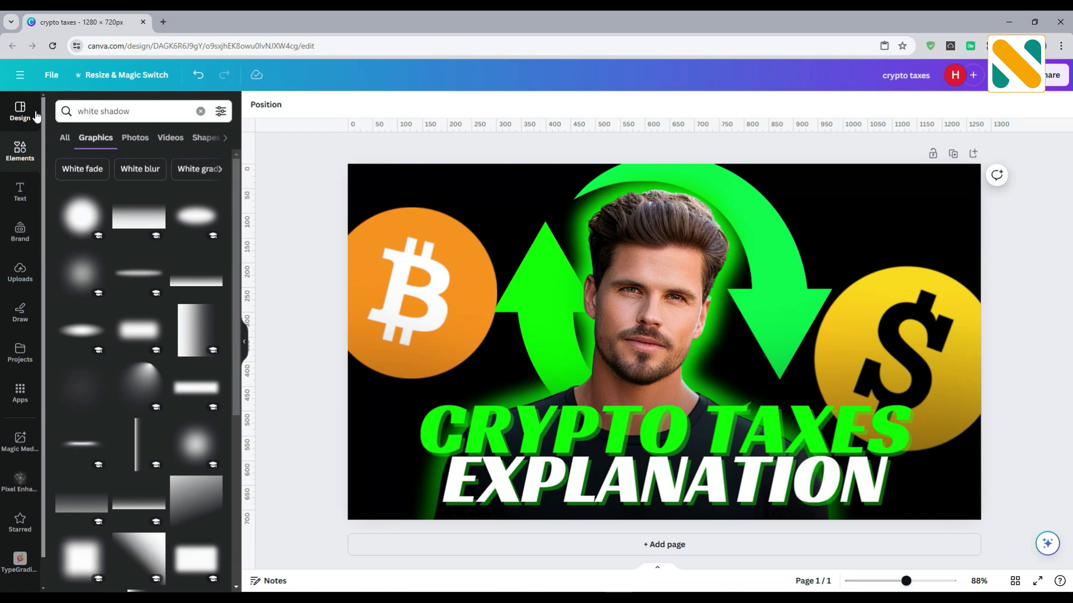
click(81, 214)
Step: Place the white glow behind the man's chest and enlarge it to about 756 × 765 px
drag(677, 360, 639, 412)
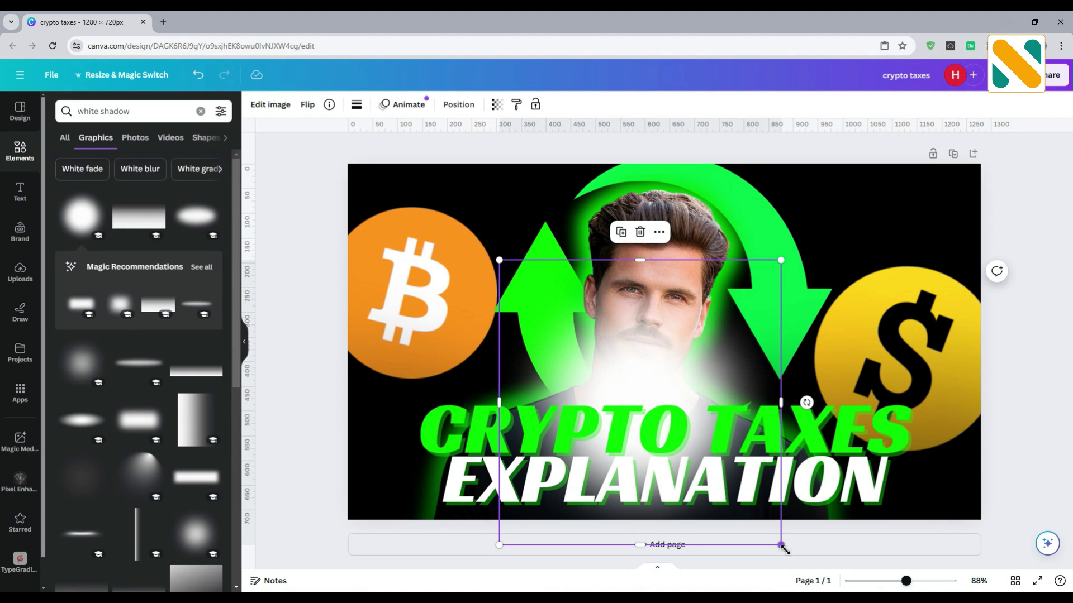
drag(781, 545, 845, 592)
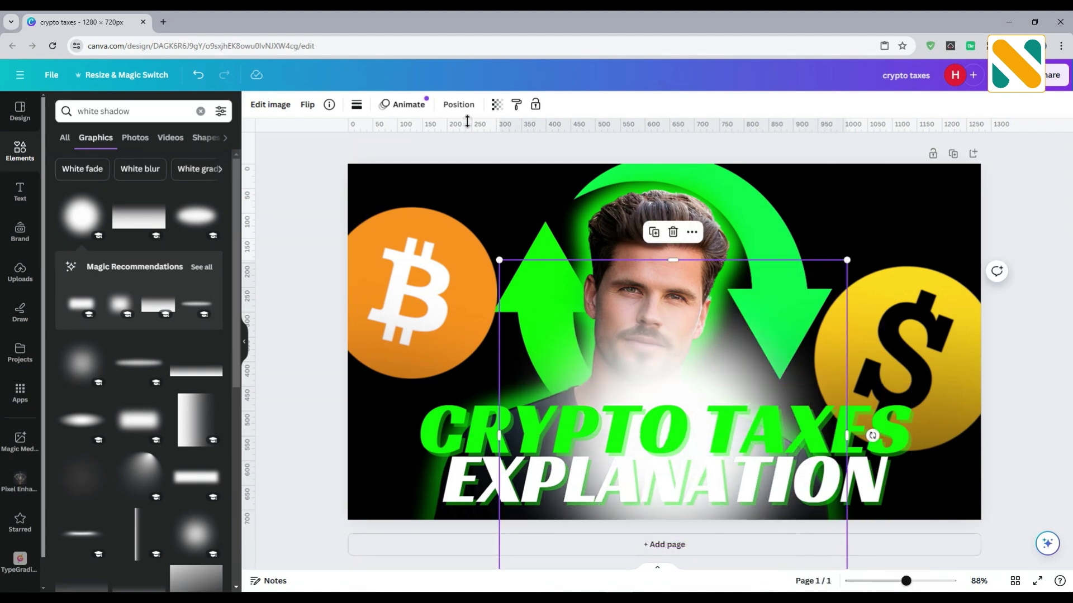
click(458, 104)
click(194, 132)
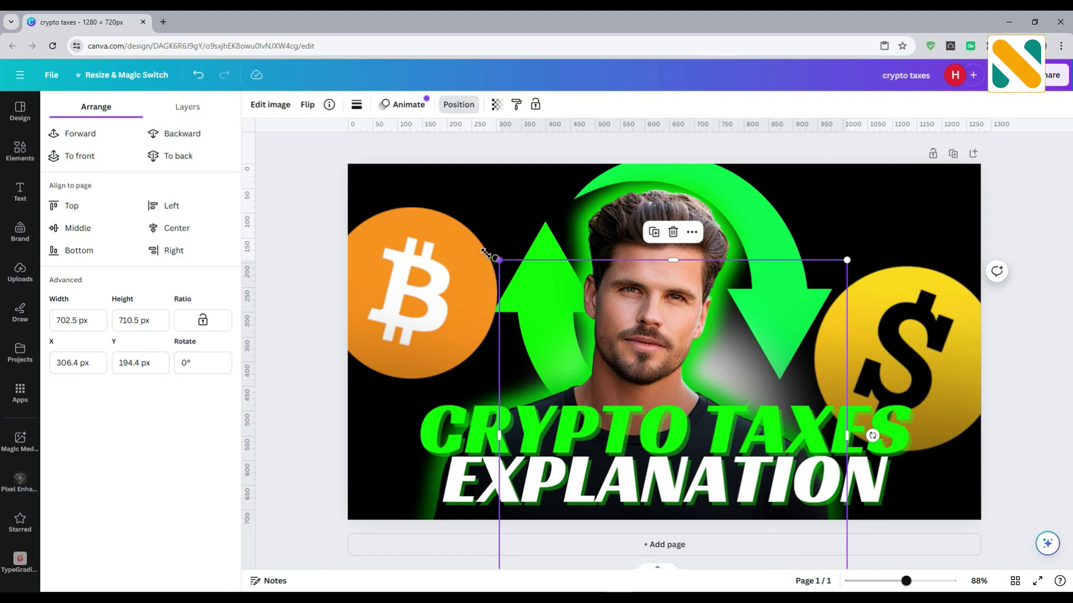
drag(485, 253, 458, 241)
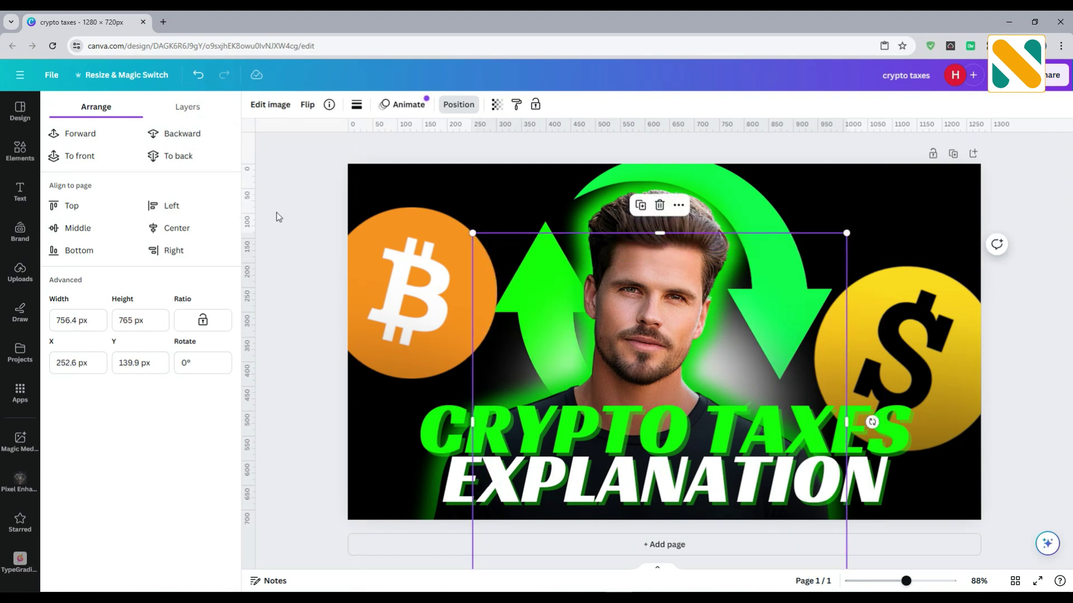
click(291, 213)
Step: Search the graphics for green glow, add the thin horizontal light streak and place it just beneath the word EXPLANATION
click(149, 113)
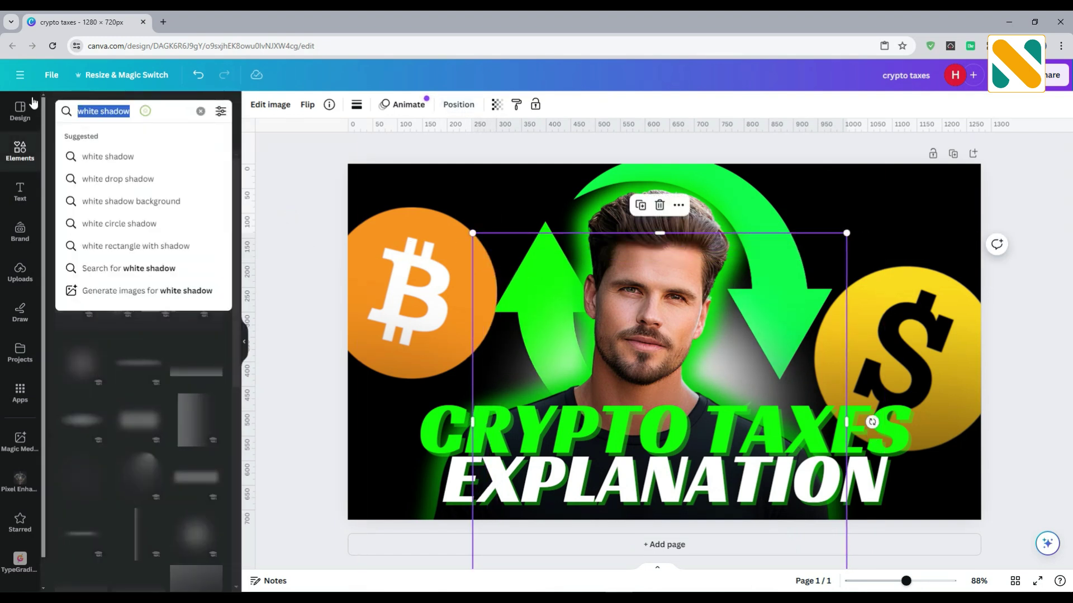
text(gr)
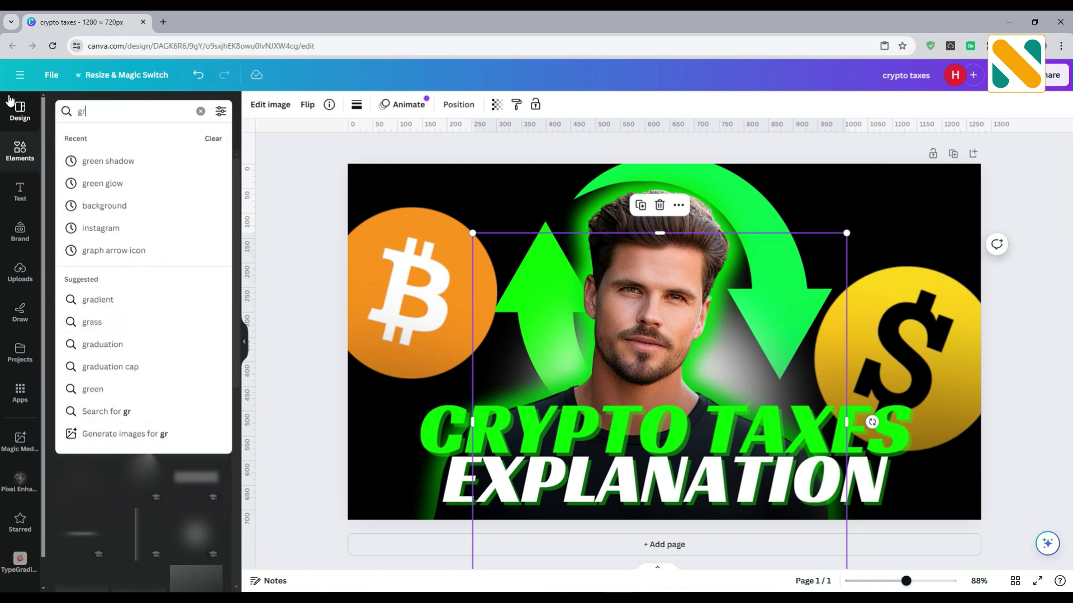
text(een glow)
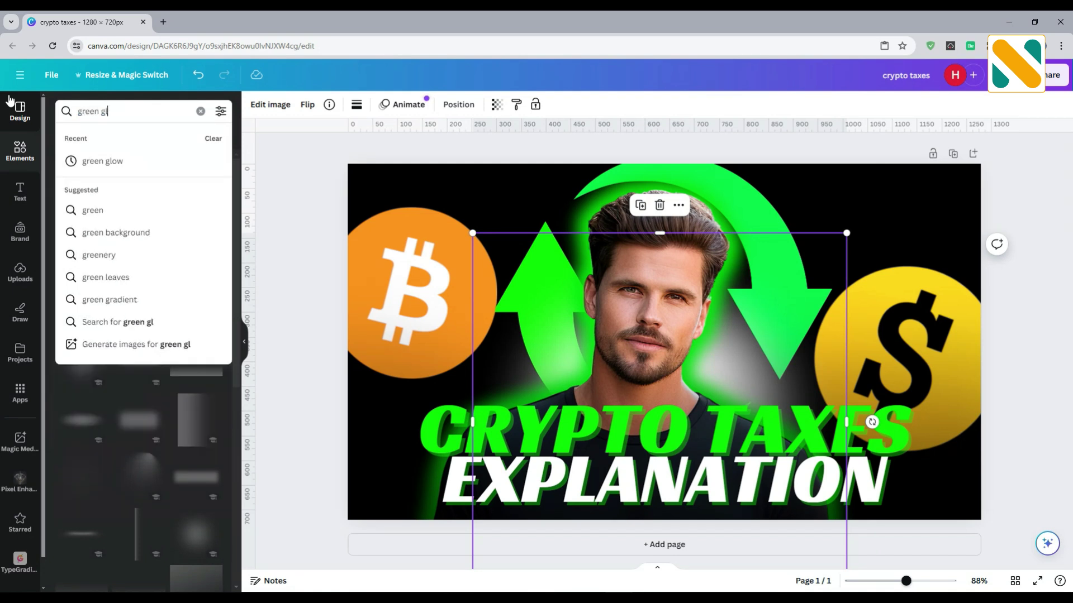
key(Return)
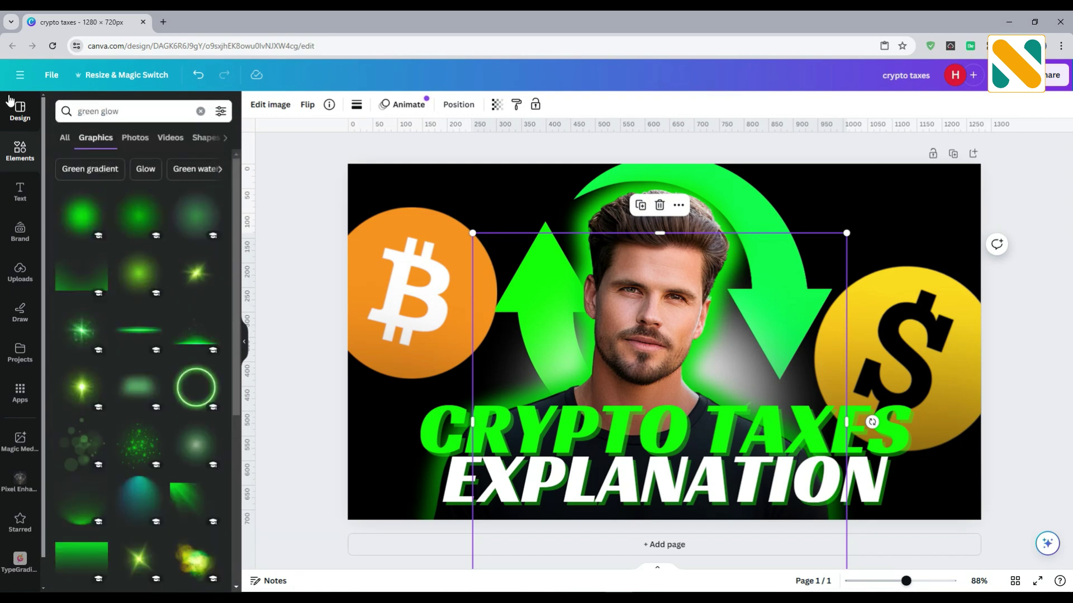
click(139, 332)
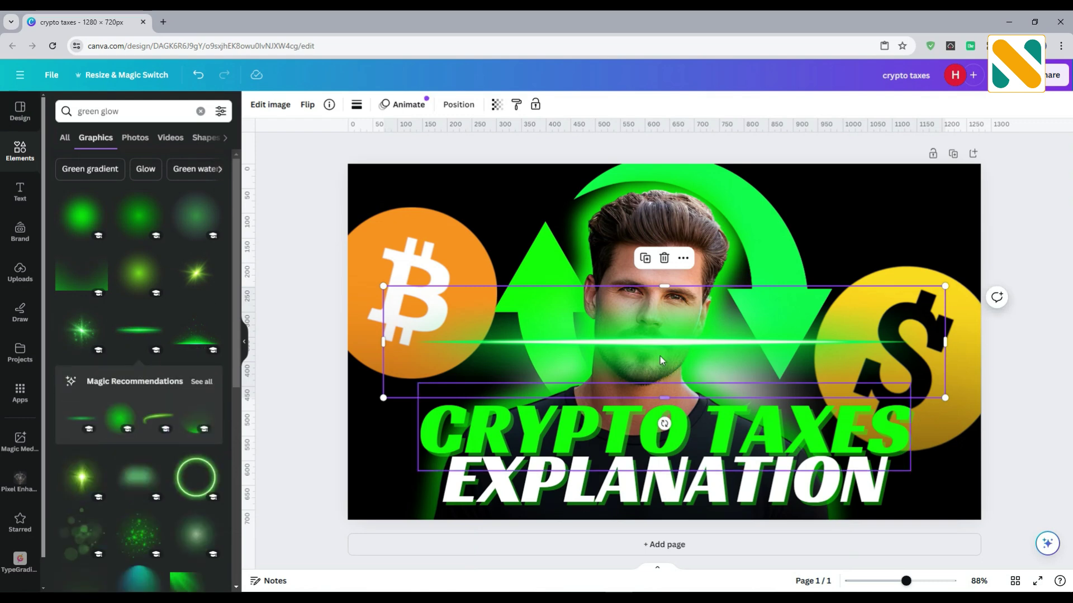
drag(659, 357, 652, 511)
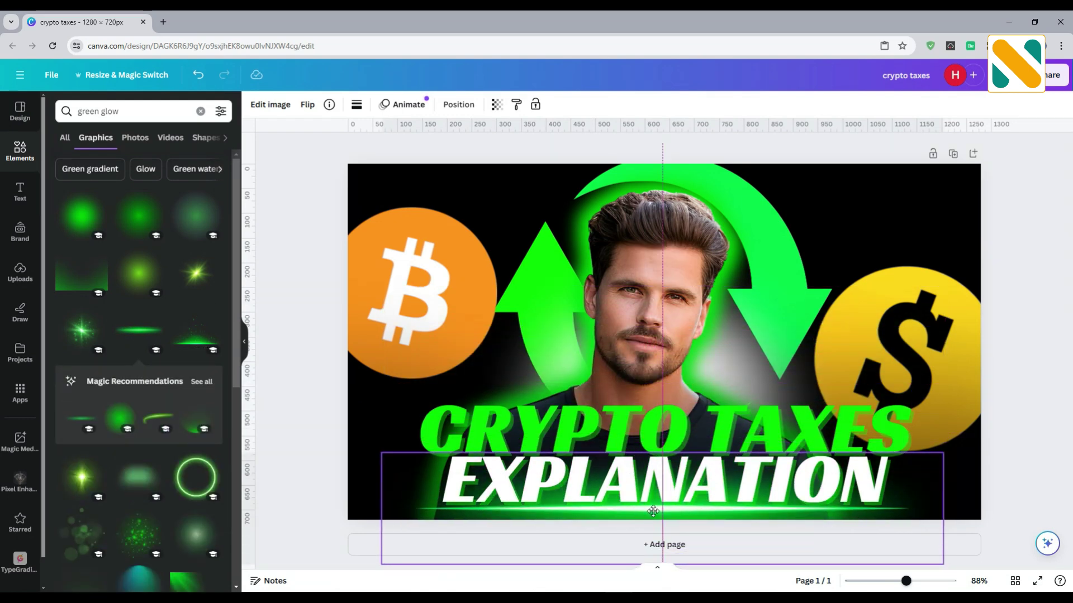
Step: Search the graphics for green shadow and add the soft green rectangular glow
double_click(142, 113)
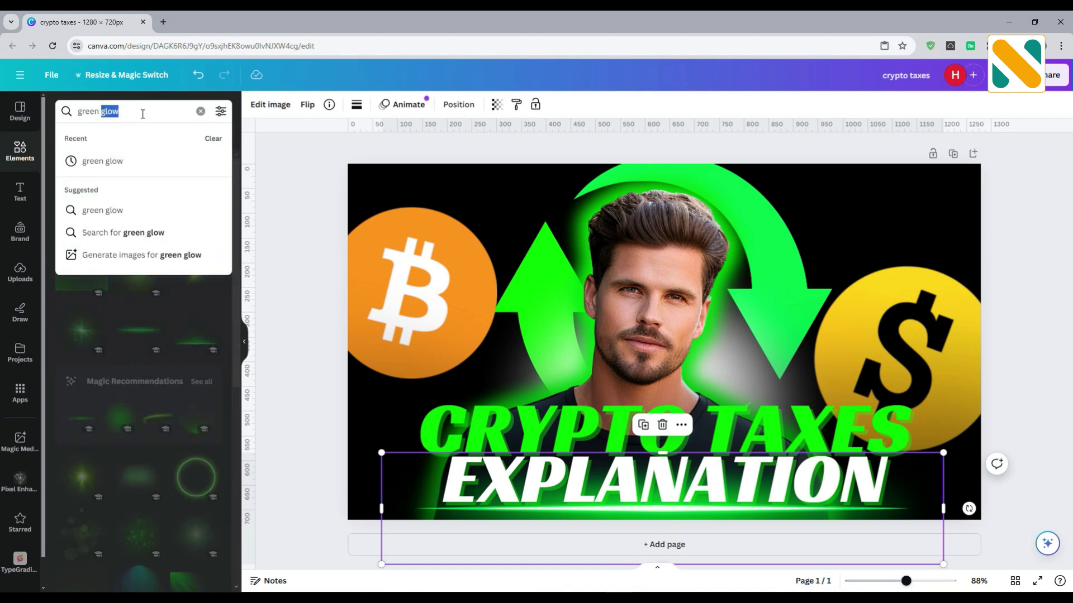
text(shadow)
key(Return)
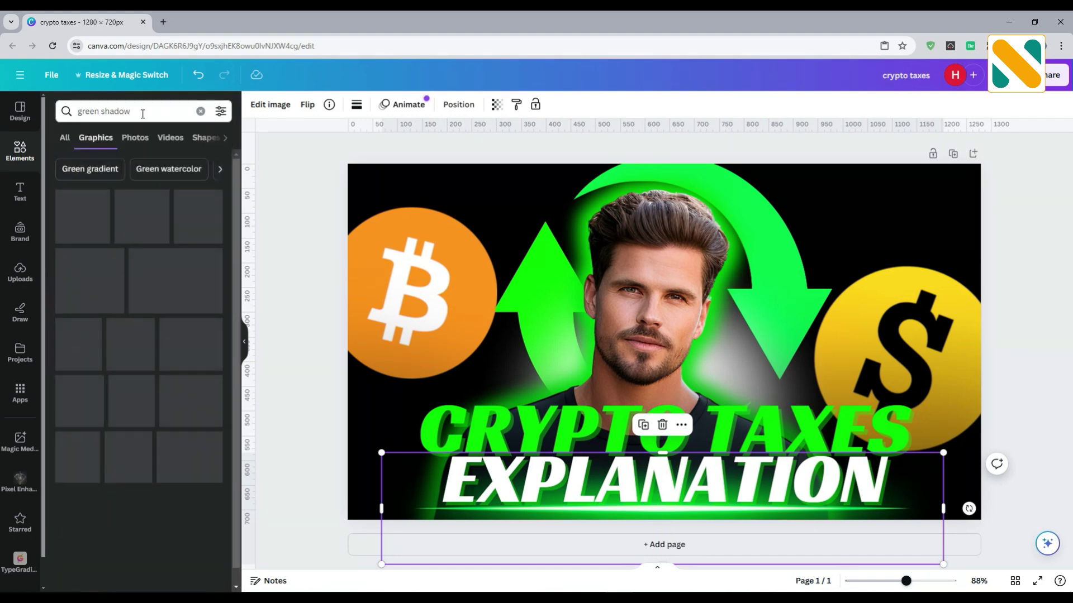
scroll(159, 304, down, 3)
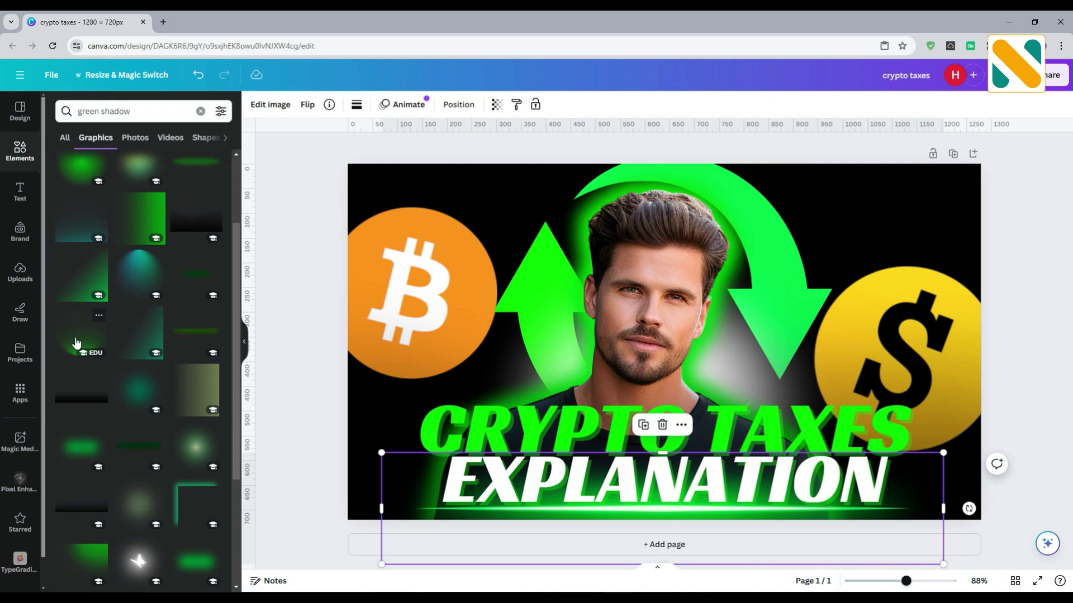
scroll(77, 342, down, 1)
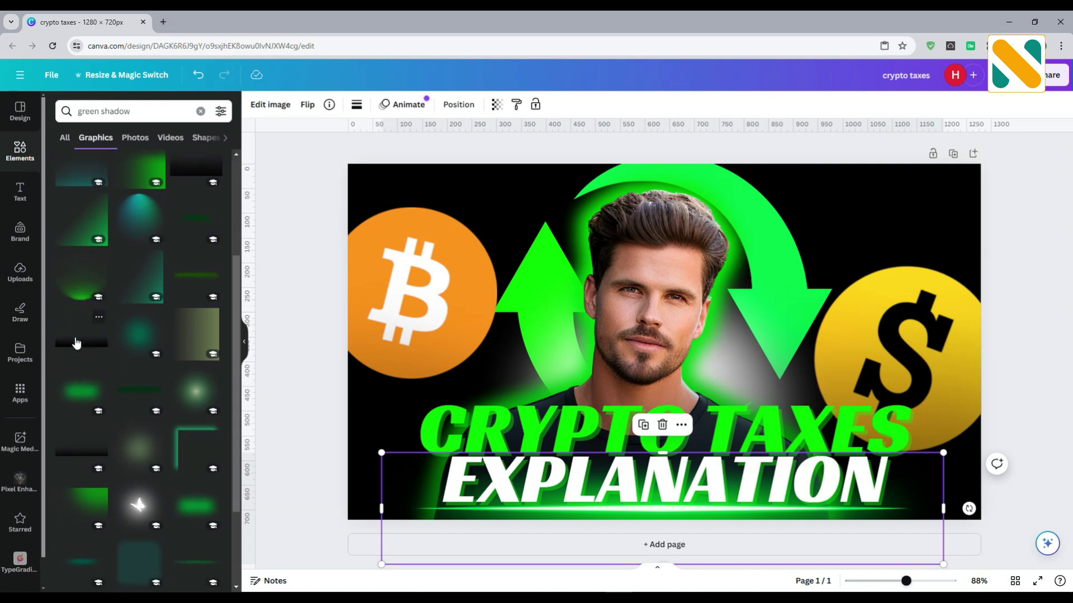
click(193, 508)
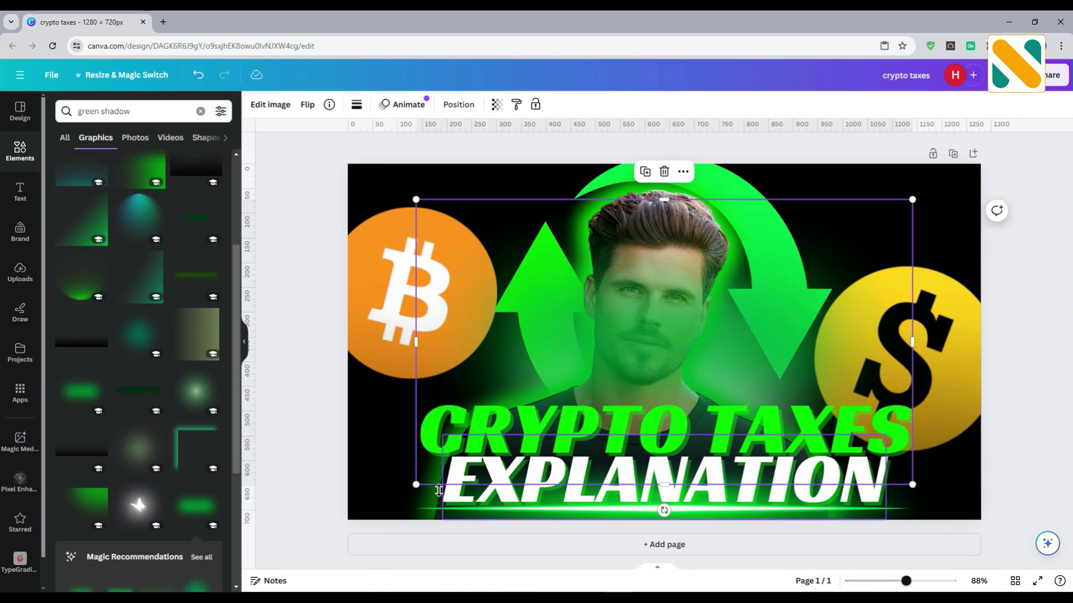
Step: Enlarge the green glow to about 1803 × 1035 px to cover the page and send it behind the man and the white glow
drag(418, 484, 193, 541)
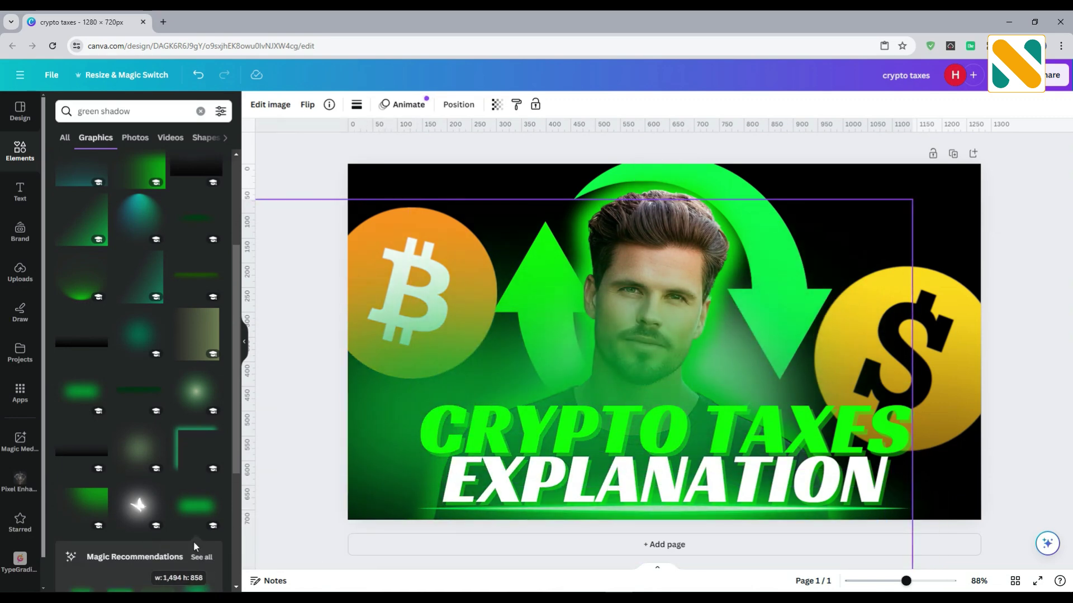
drag(943, 200, 1003, 143)
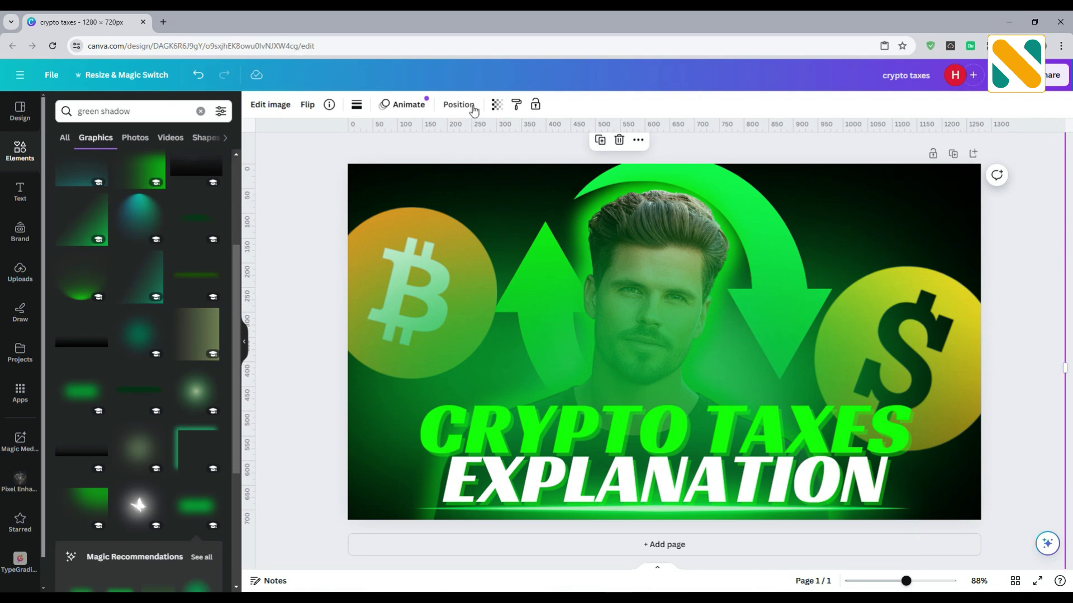
click(473, 109)
click(196, 134)
click(196, 134)
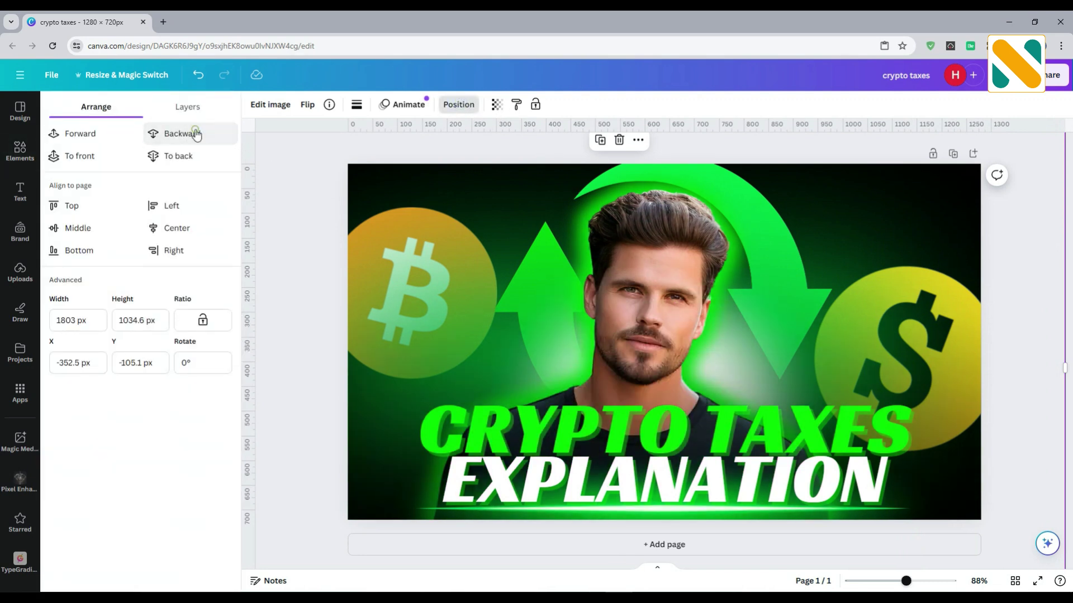
click(56, 134)
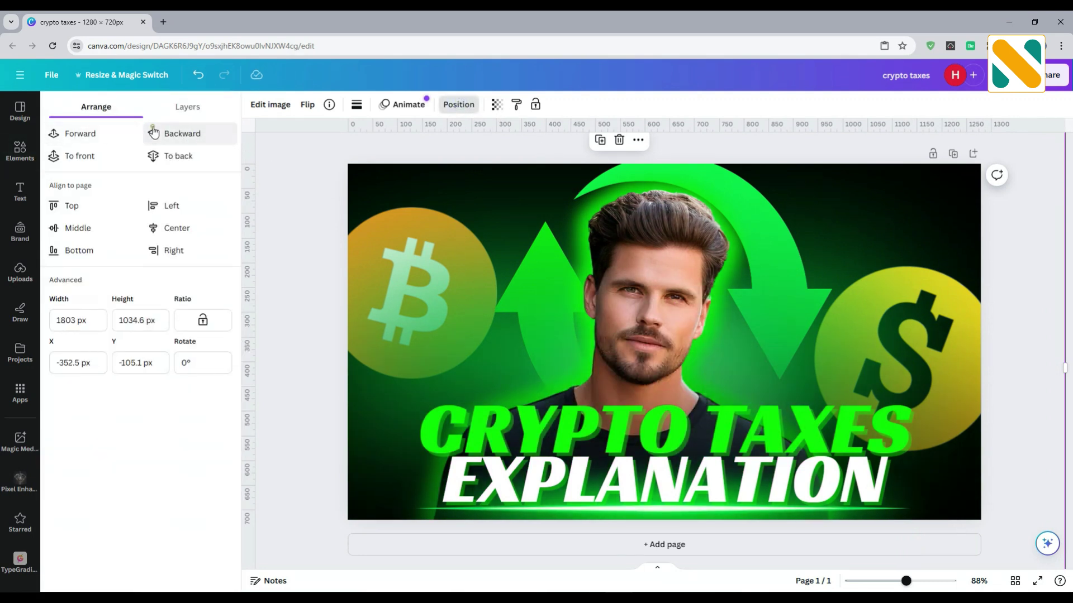
click(162, 134)
click(307, 244)
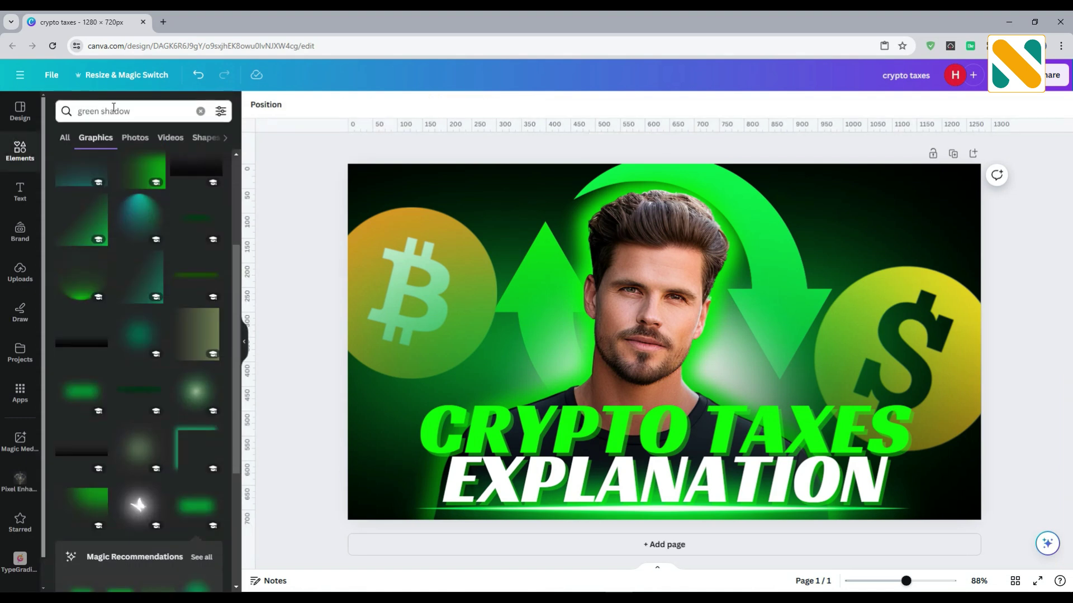
Step: Search the photos for trading and set the dark photo of red and green candlestick charts as the page background
click(89, 111)
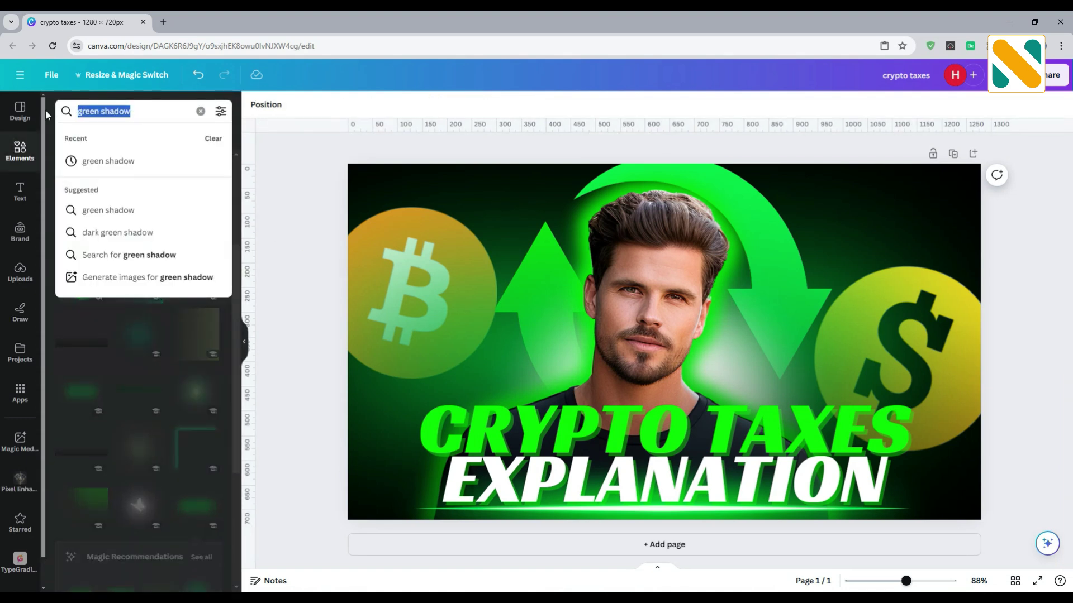
text(trading)
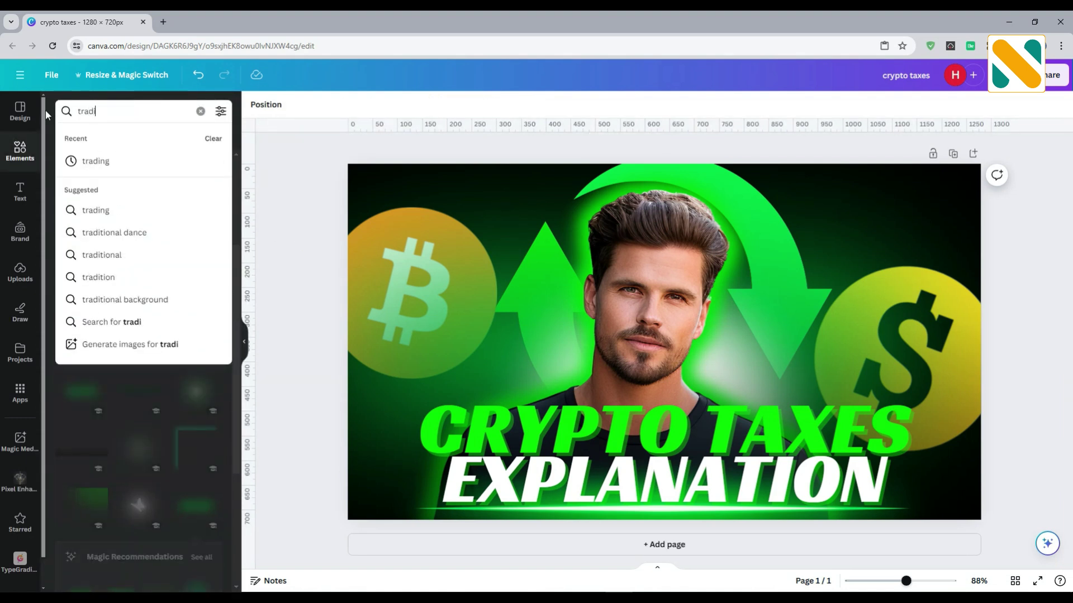
key(Return)
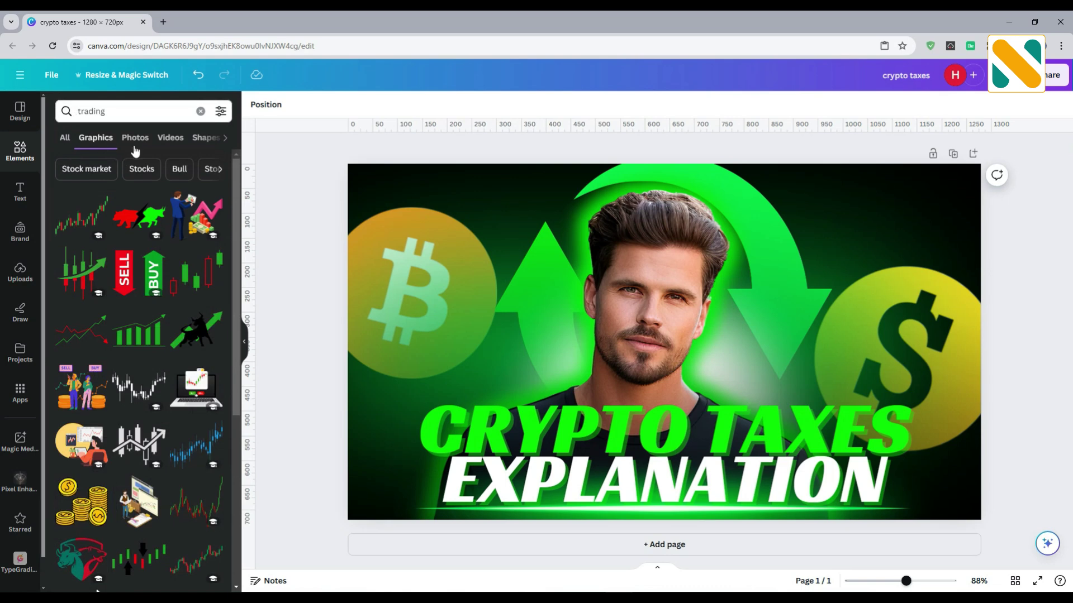
click(136, 140)
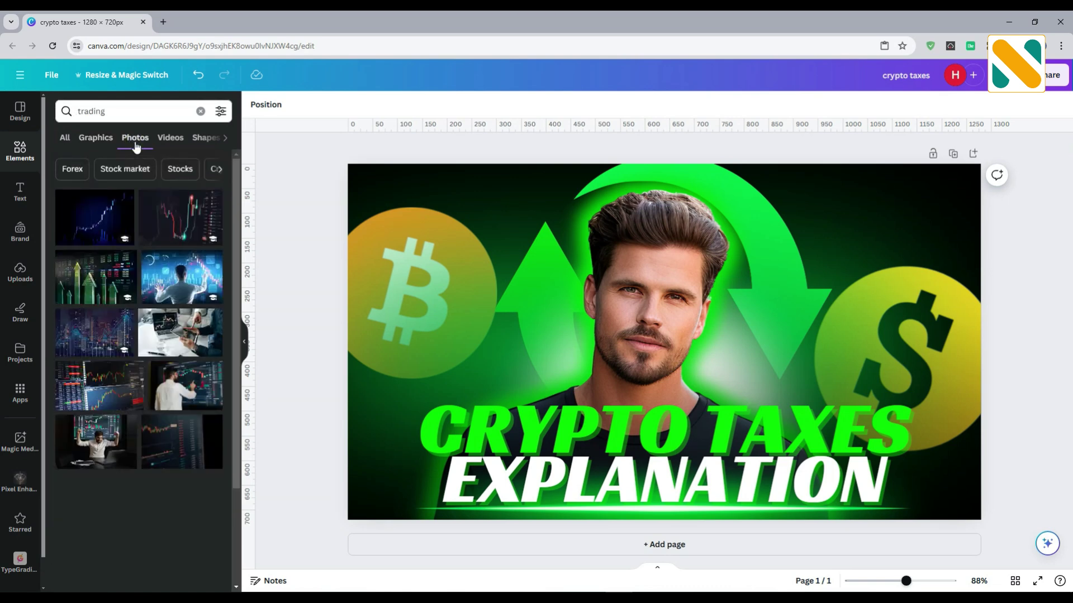
click(171, 236)
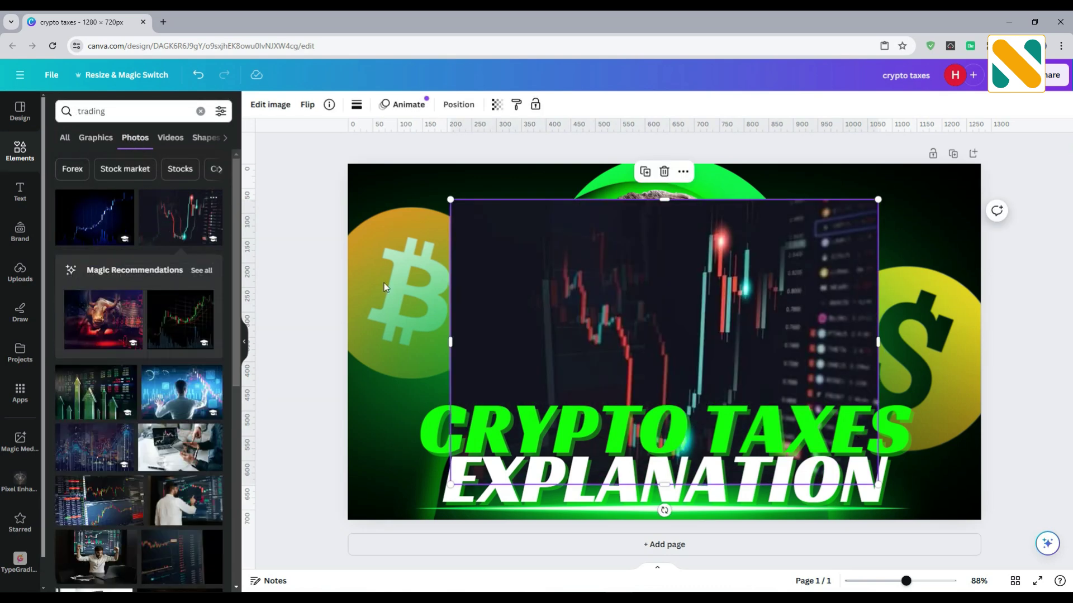
click(682, 172)
click(778, 496)
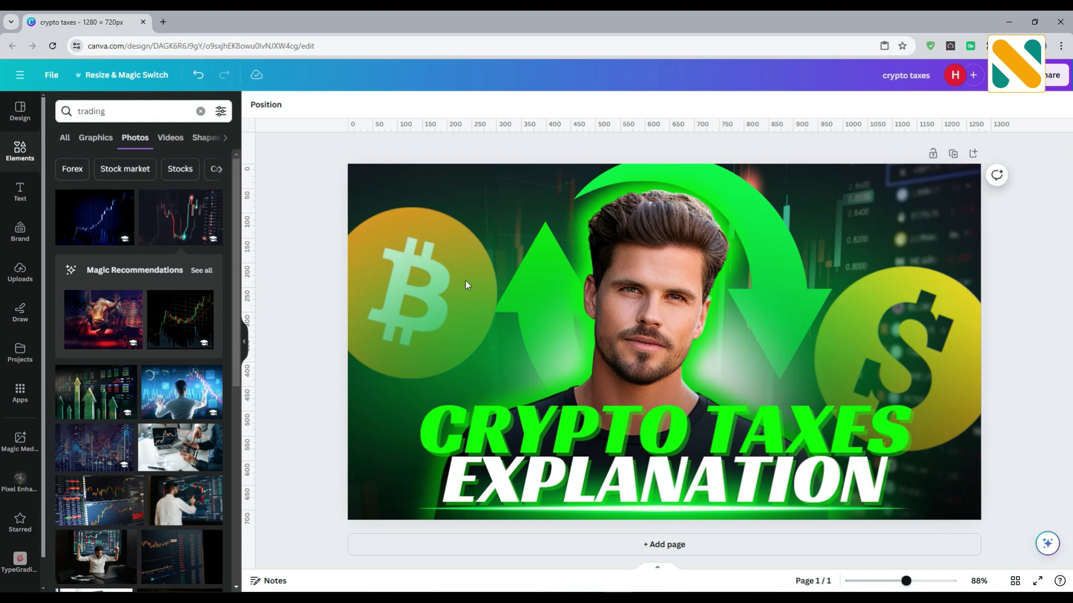
Step: Shift the large green glow slightly down and to the right, and set its transparency to 67
click(517, 242)
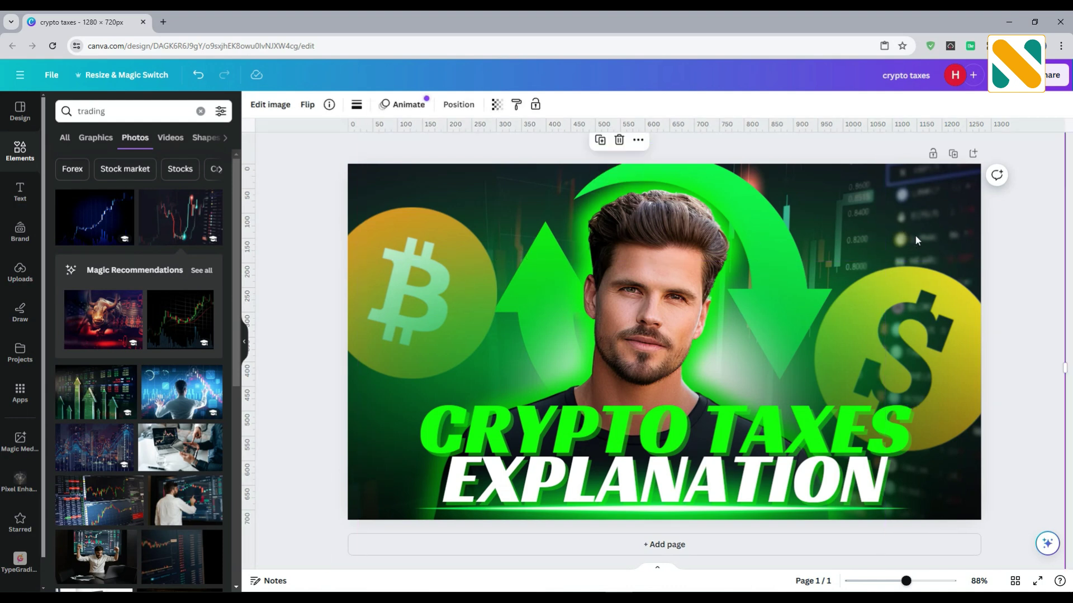
click(918, 263)
drag(917, 263, 937, 281)
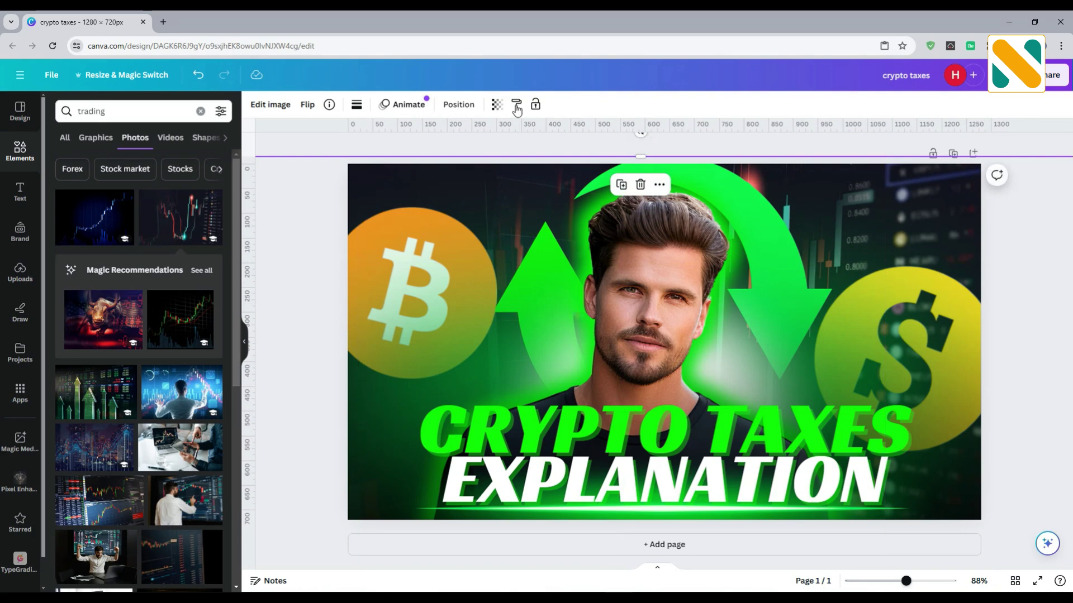
click(497, 105)
drag(461, 157, 440, 154)
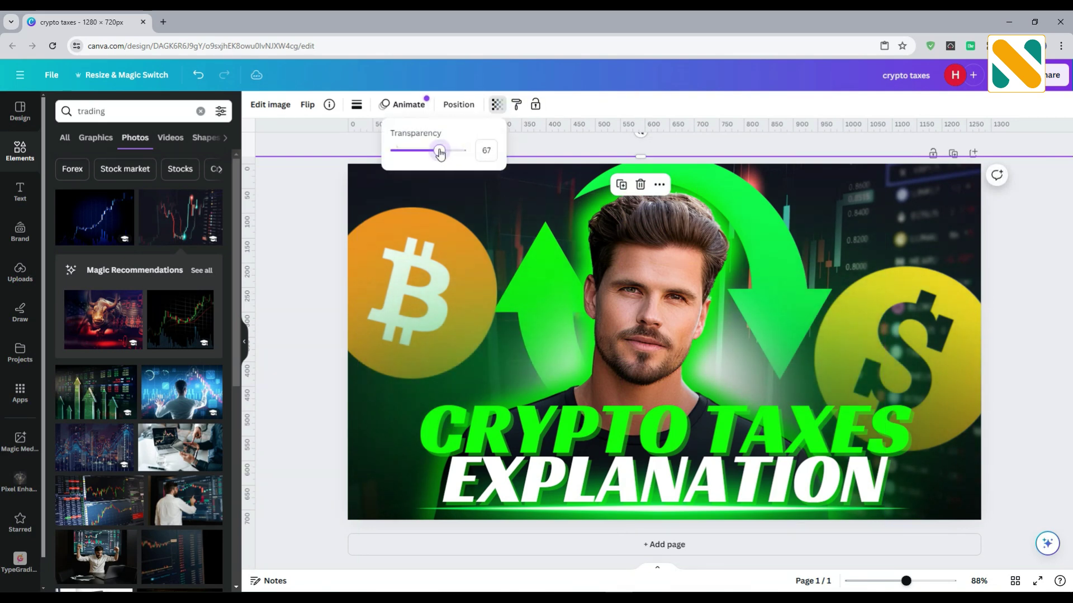
click(325, 139)
click(325, 138)
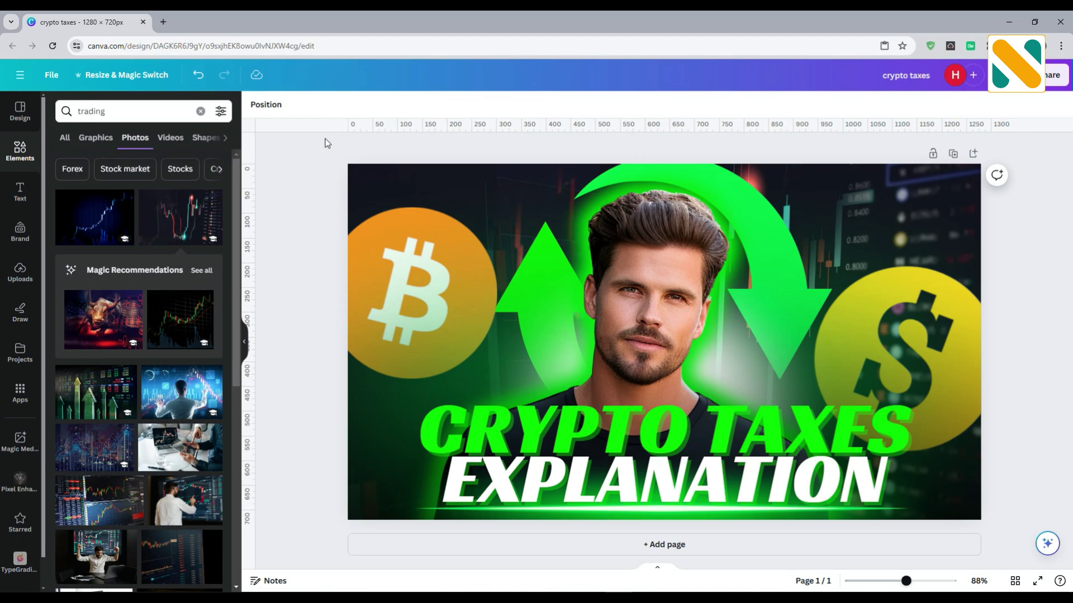